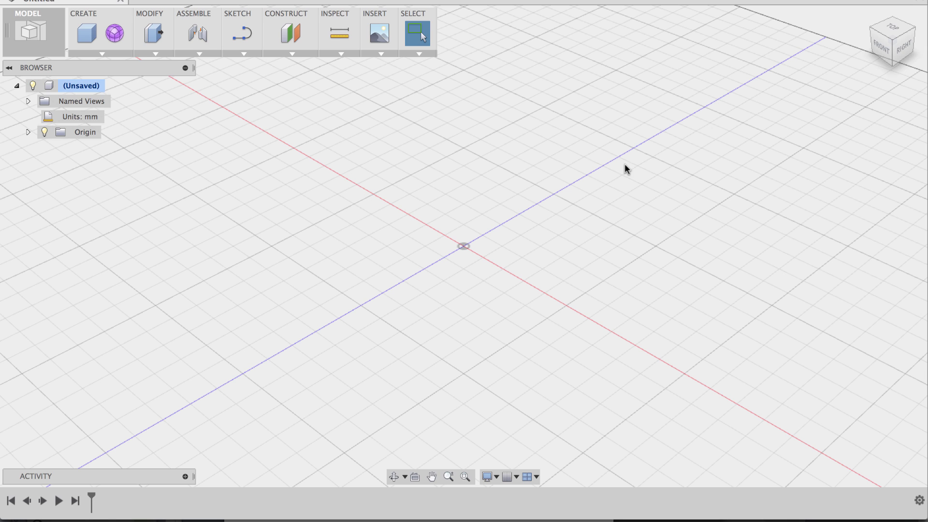
Step: Scroll through the forum page in the browser
mouse_move(254, 514)
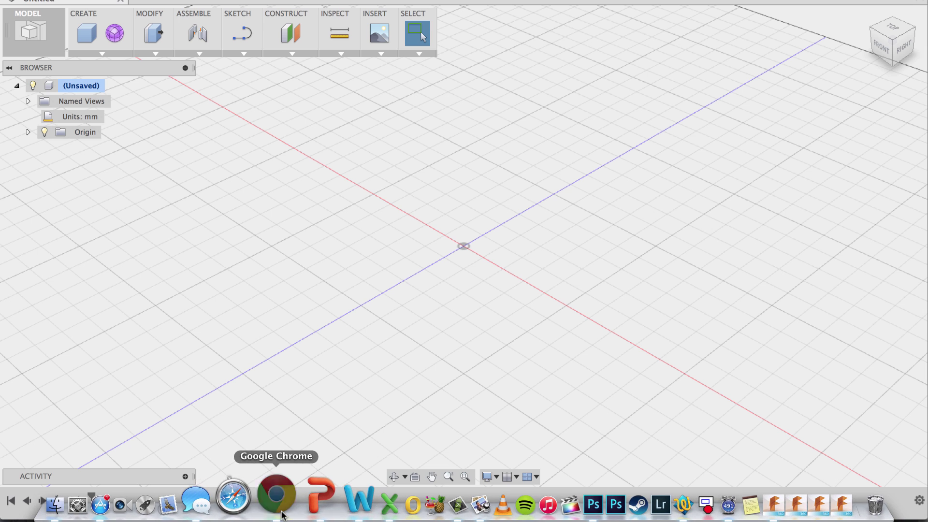
click(278, 498)
scroll(503, 164, up, 3)
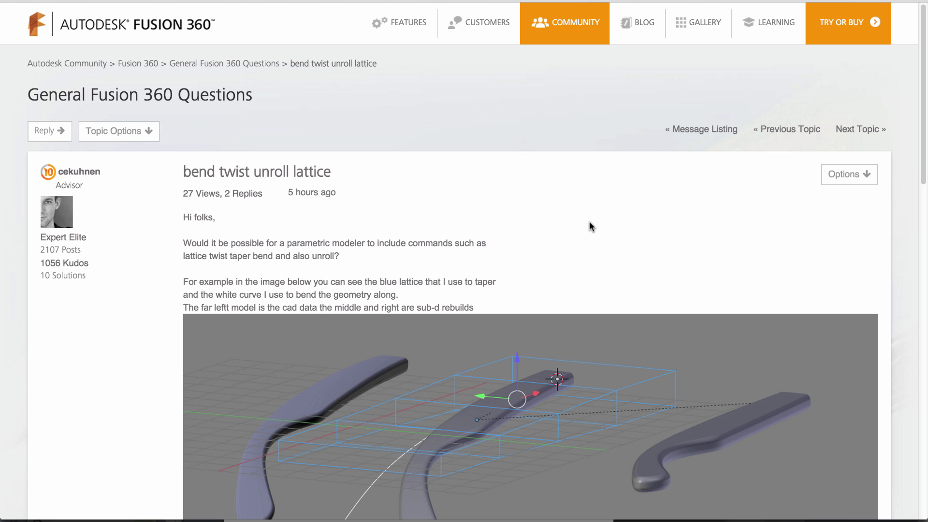
scroll(588, 217, down, 3)
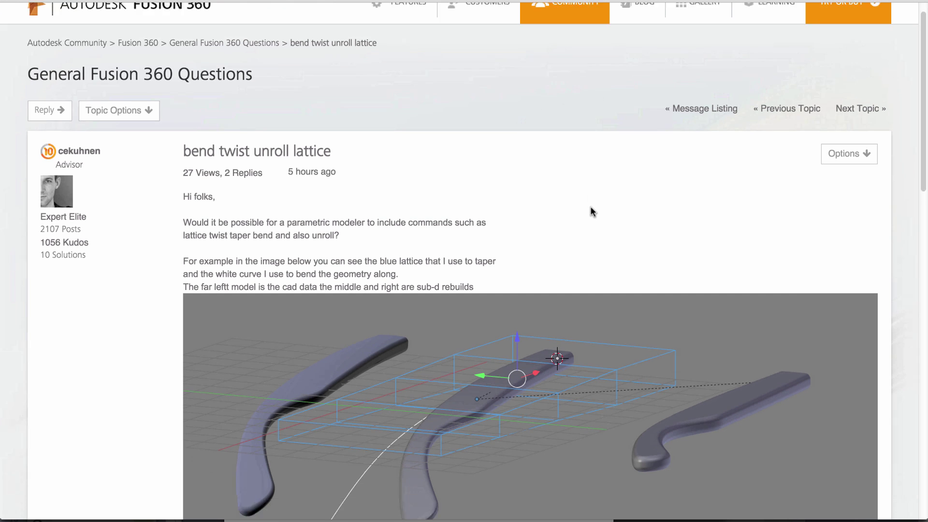
scroll(593, 170, down, 1)
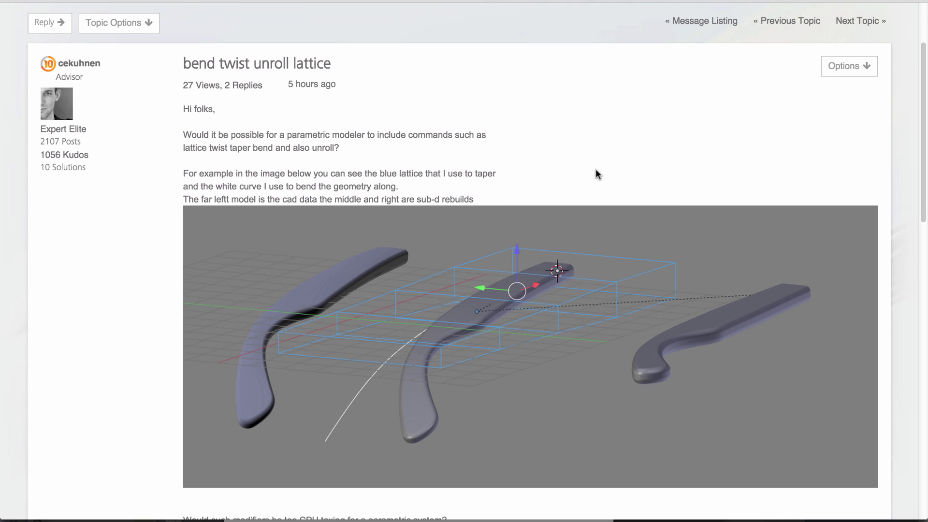
scroll(600, 167, down, 1)
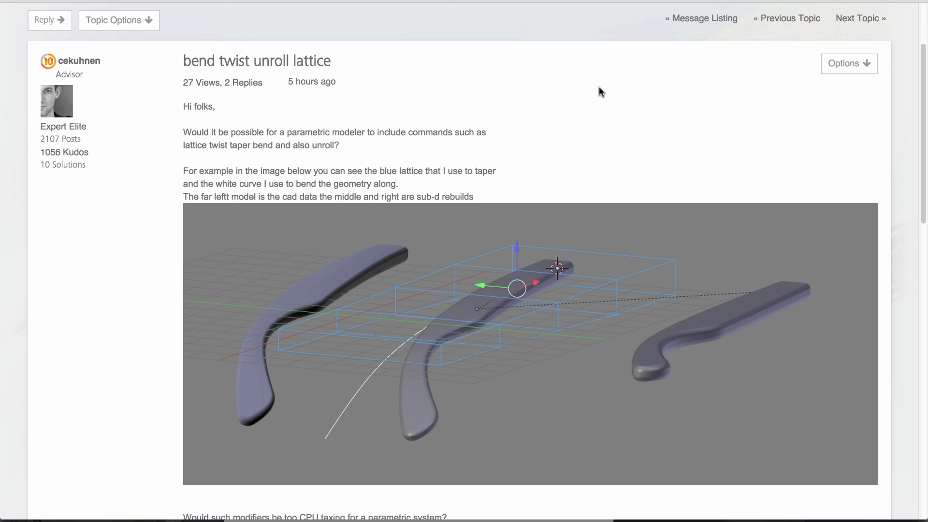
Step: Back in Fusion 360, start a spline sketch on the front origin plane
click(753, 494)
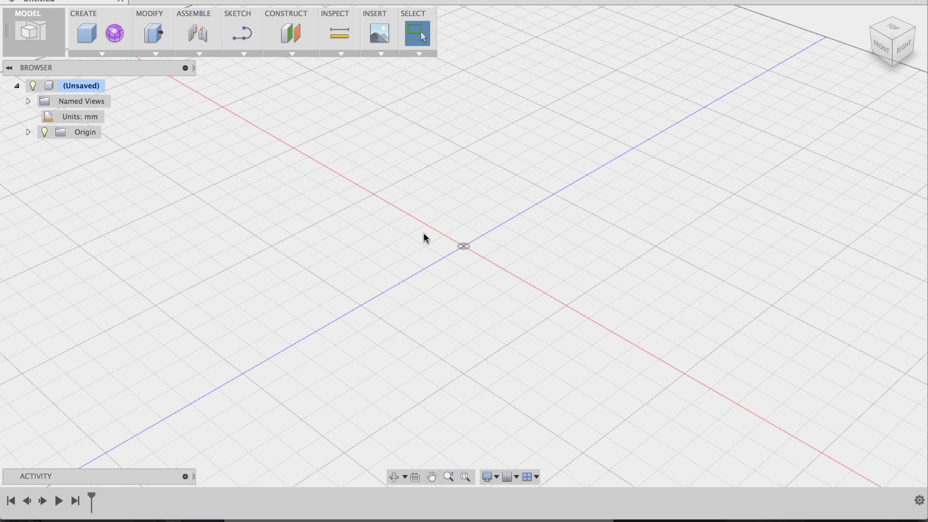
click(247, 50)
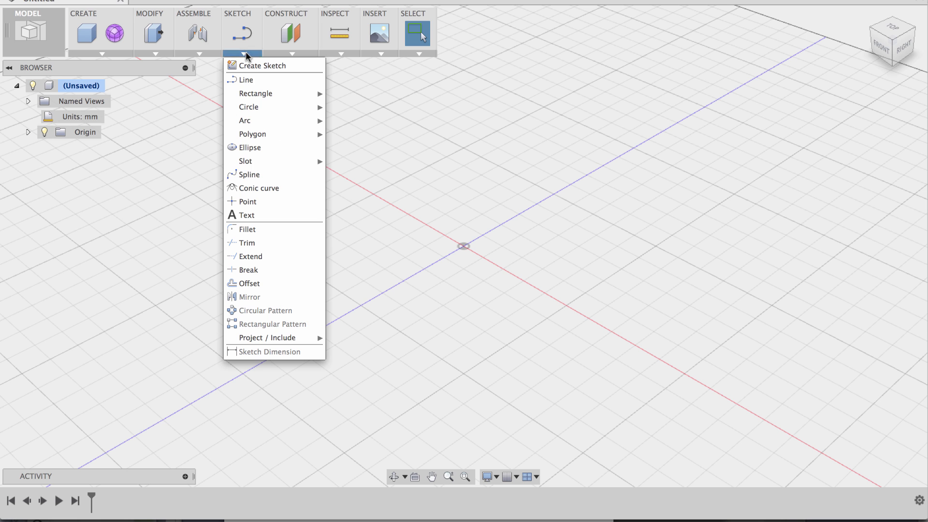
click(260, 175)
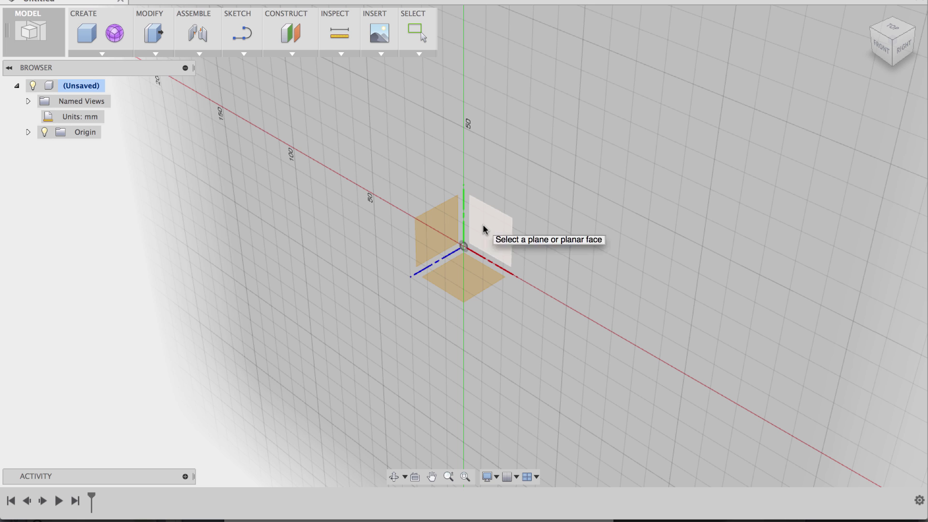
click(485, 231)
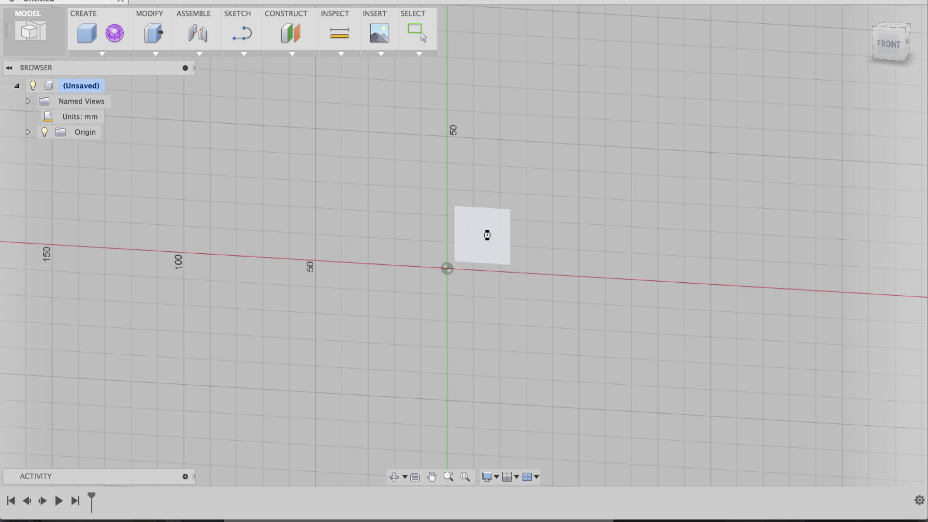
Step: Place six fit points curving from right of centre down to the lower left, then finish the spline
click(600, 203)
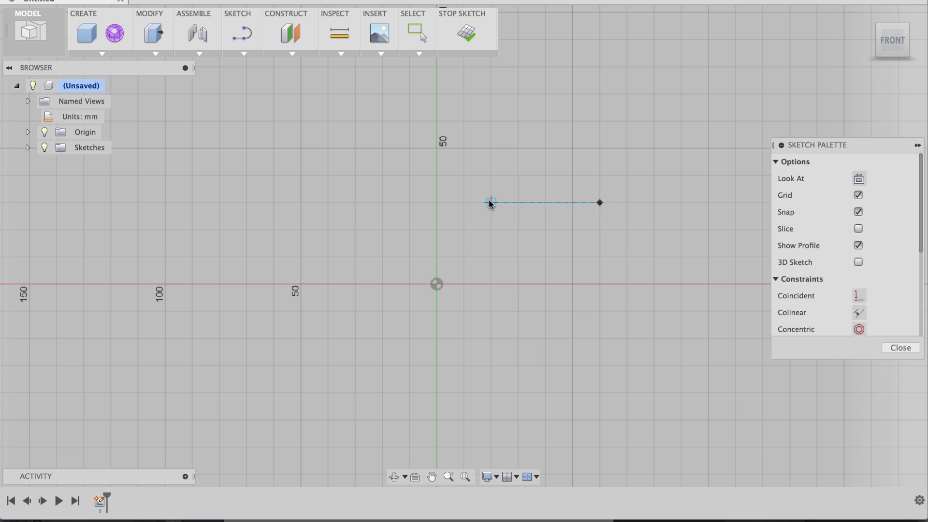
click(492, 203)
click(374, 220)
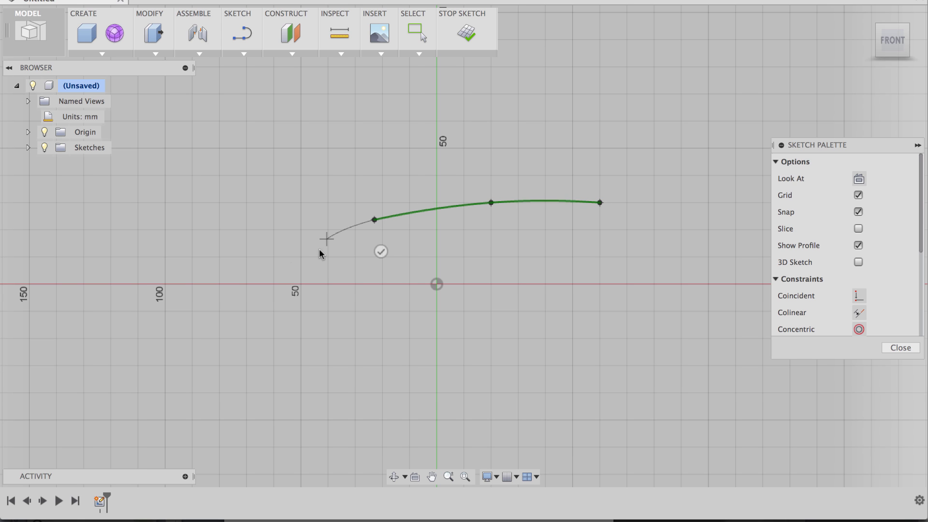
click(261, 274)
click(219, 324)
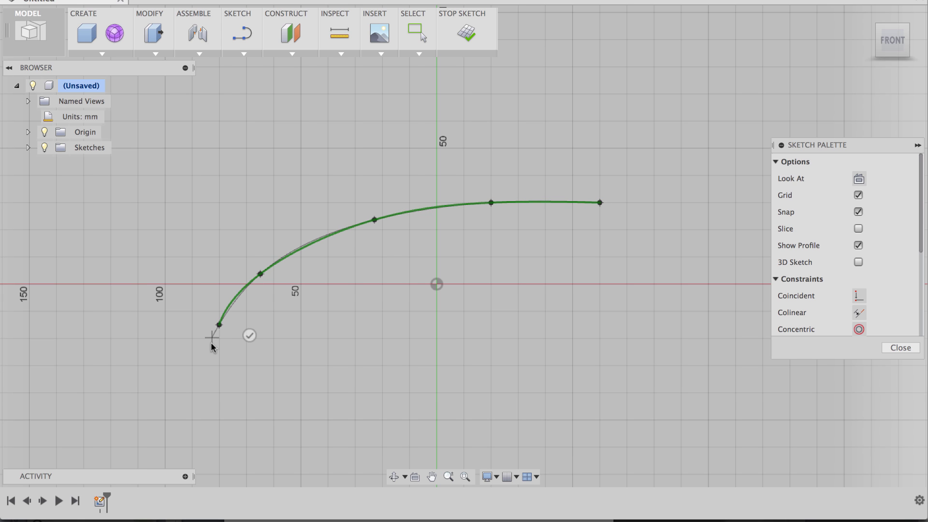
click(216, 345)
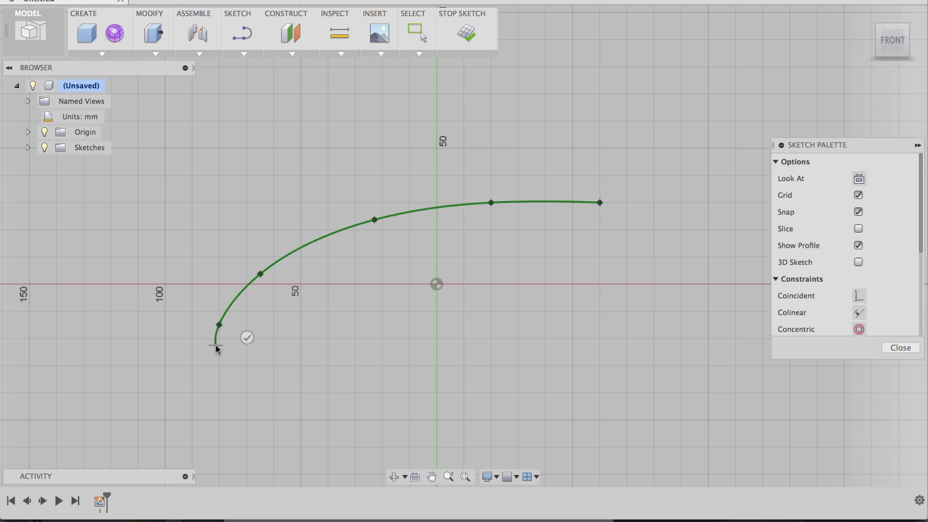
click(246, 337)
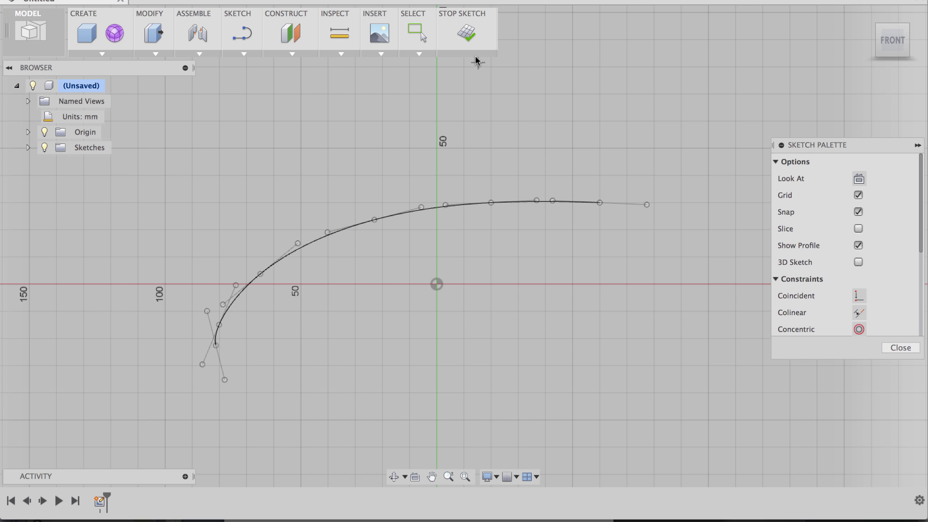
Step: View the spline from the front and drag its fit points and lower end upward
click(474, 43)
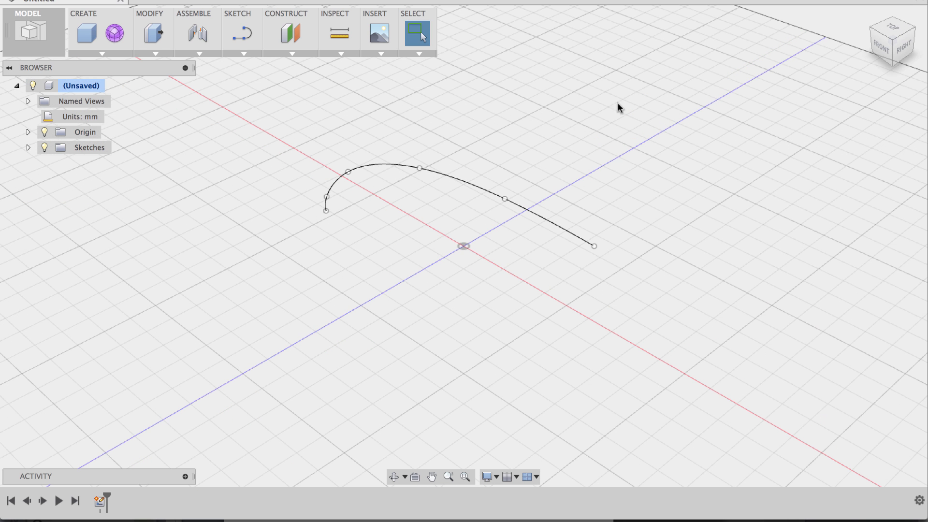
click(876, 50)
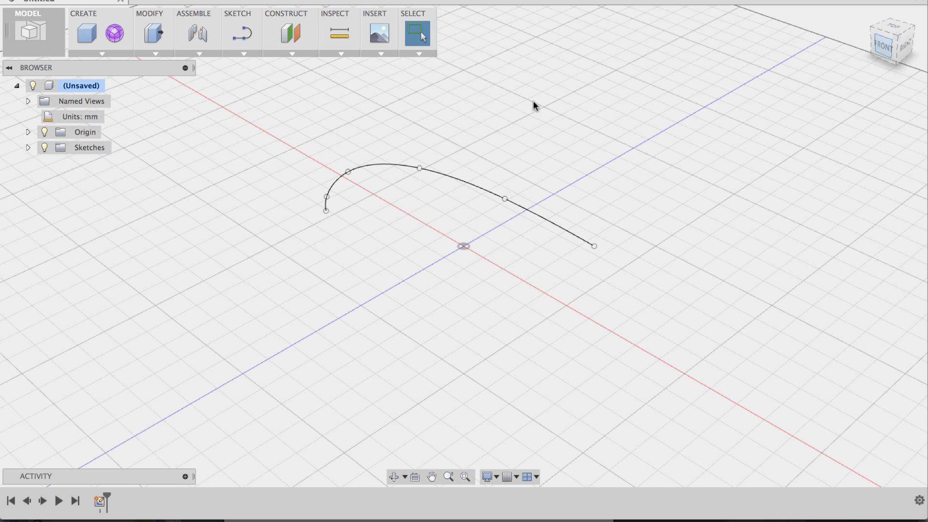
drag(403, 182, 432, 174)
drag(287, 236, 324, 210)
drag(246, 287, 266, 246)
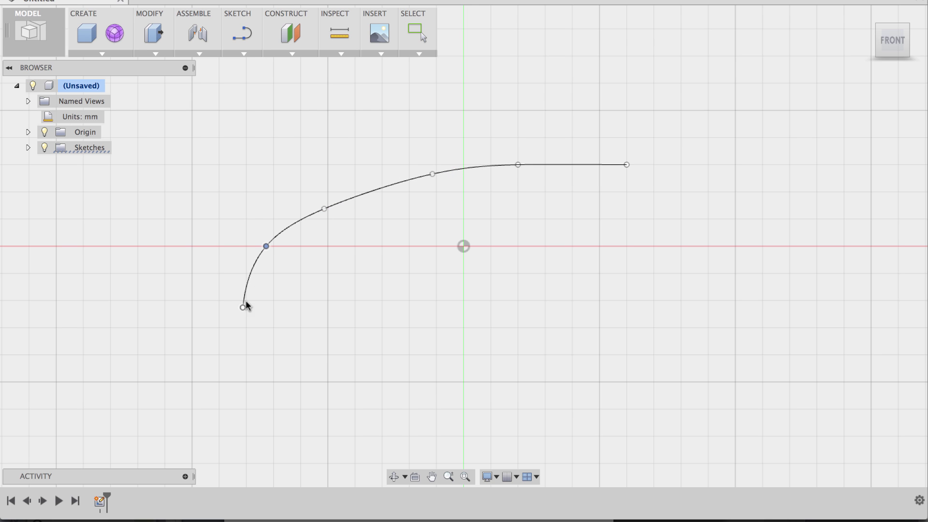
drag(242, 308, 250, 270)
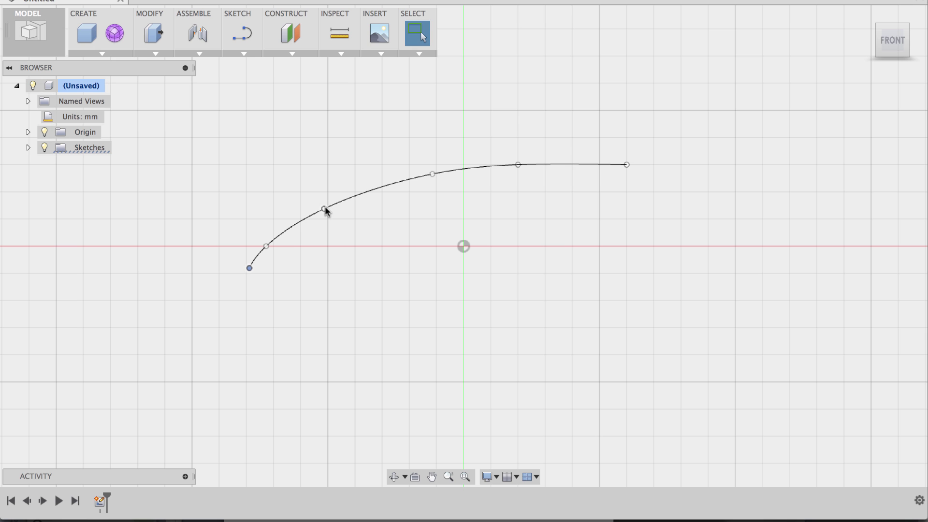
Step: Fine-tune the middle, lower and upper fit points with small nudges
drag(324, 209, 335, 201)
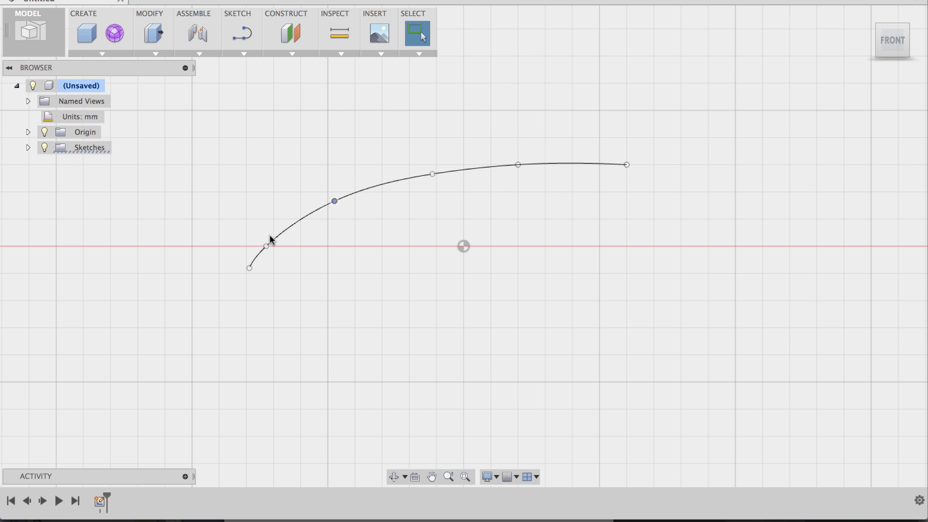
drag(267, 246, 284, 231)
key(Escape)
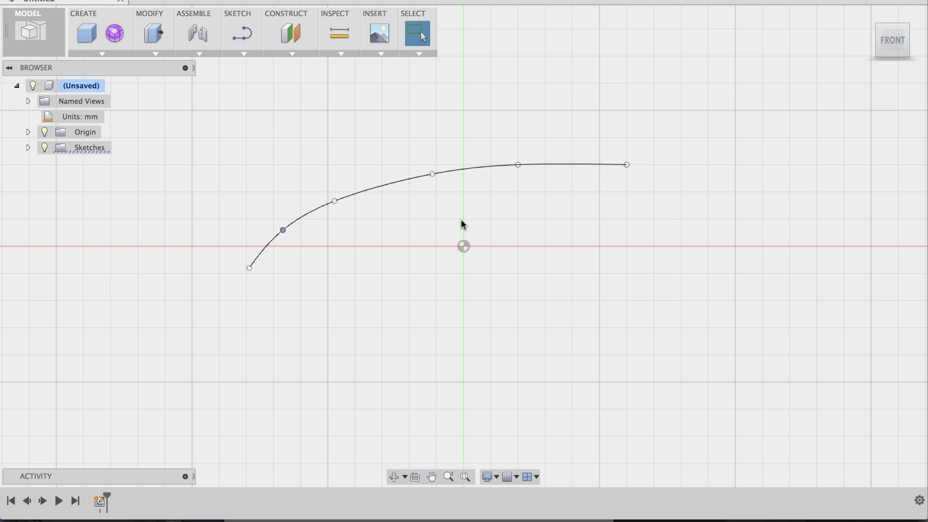
drag(432, 175, 426, 176)
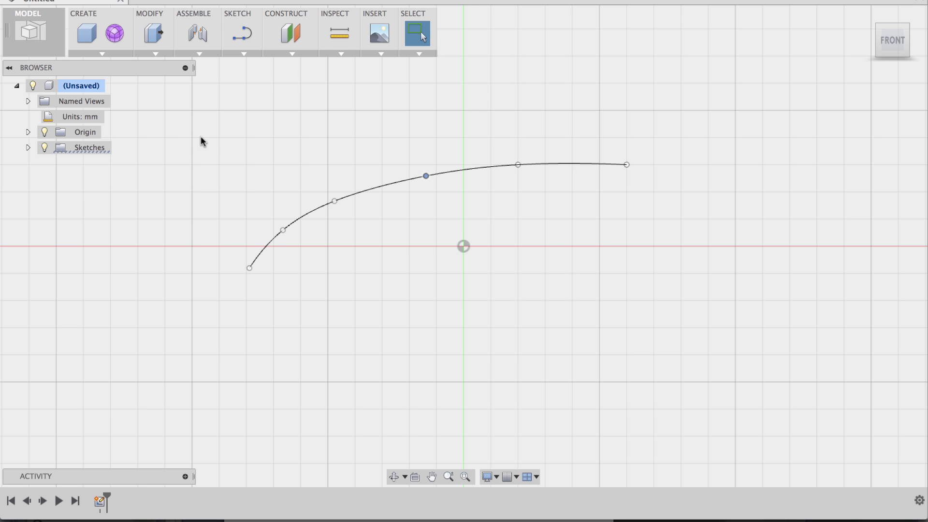
Step: Switch to the PATCH surface workspace and begin a surface Extrude
click(30, 35)
click(29, 120)
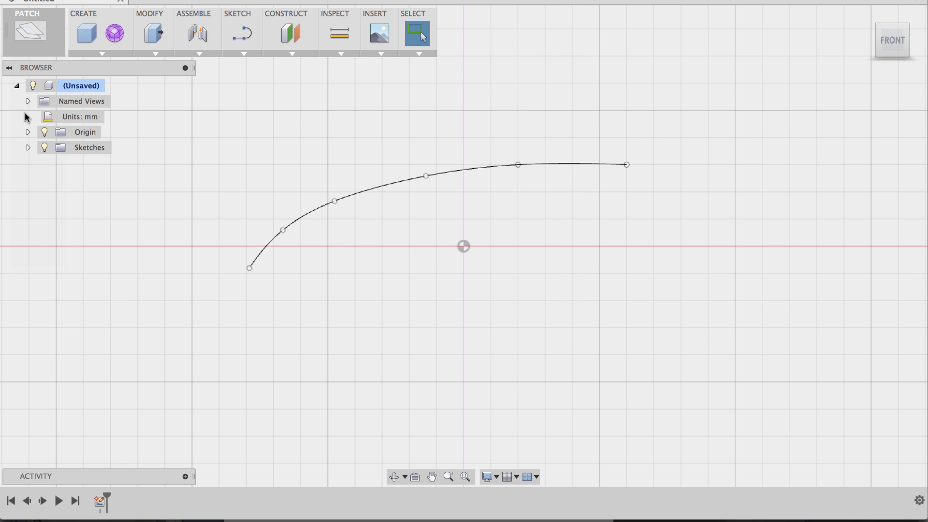
click(89, 54)
click(92, 65)
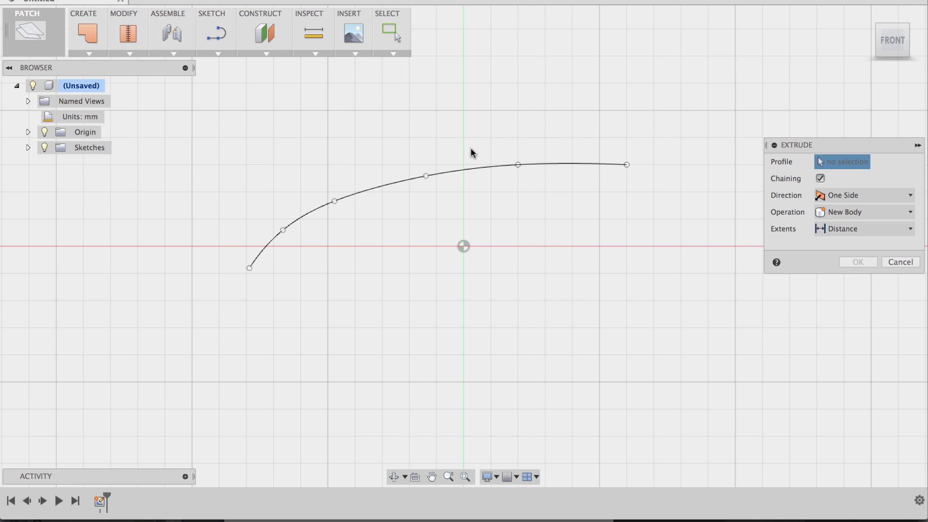
Step: Extrude the spline symmetrically to 60 mm as a curved surface
click(470, 172)
shift+middle_drag(597, 77, 550, 131)
click(842, 213)
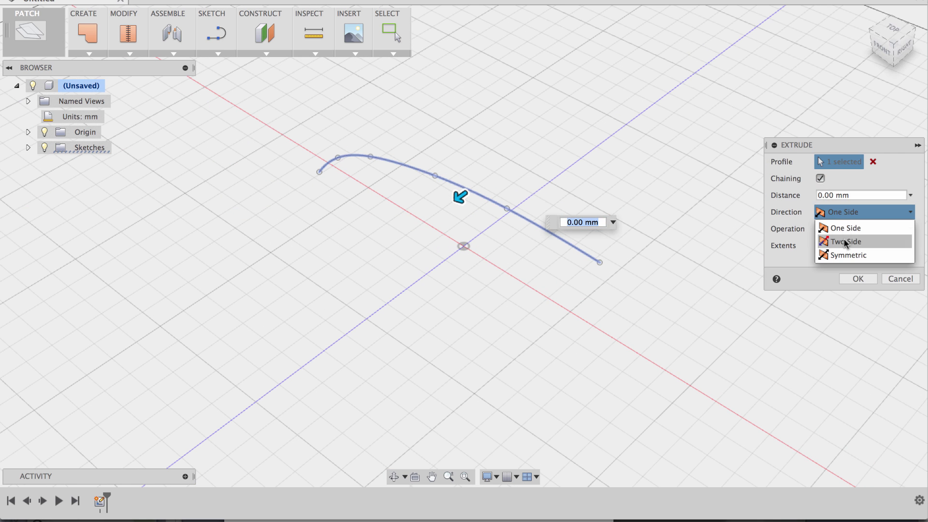
click(846, 256)
drag(464, 198, 317, 261)
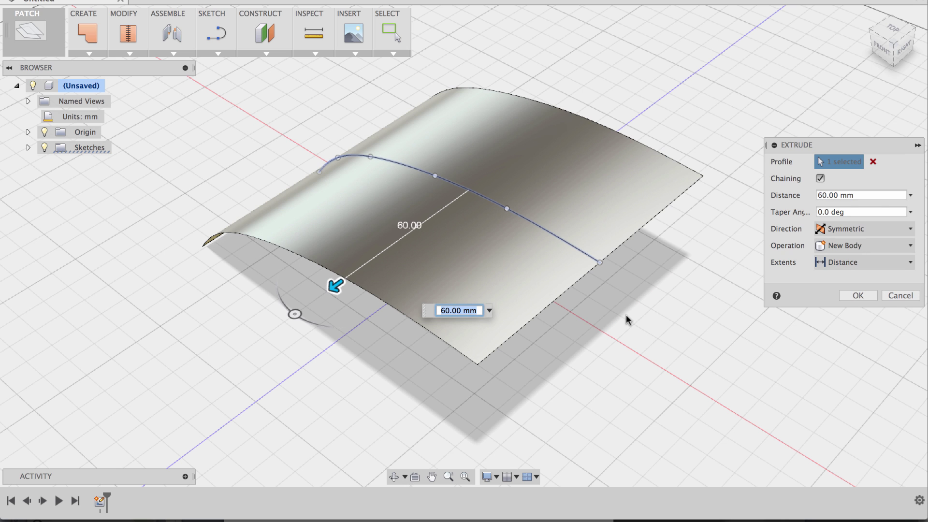
click(858, 295)
shift+middle_drag(723, 342, 705, 309)
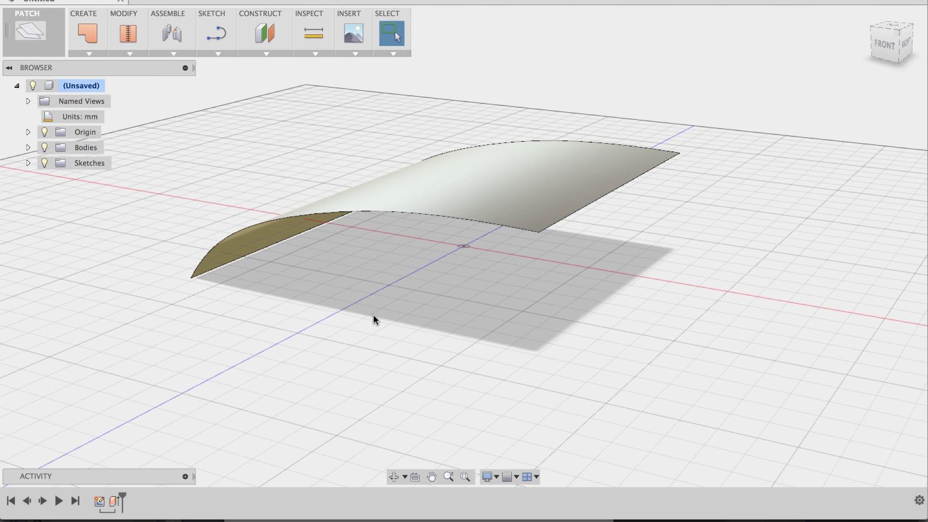
Step: From the top view, start an XY-plane sketch with a short horizontal line right of the origin
shift+middle_drag(373, 317, 412, 325)
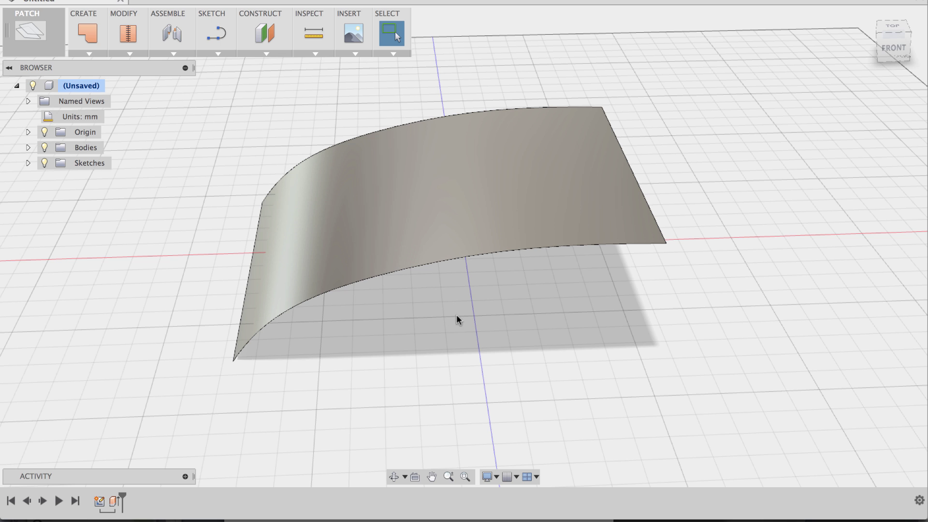
click(893, 30)
click(218, 55)
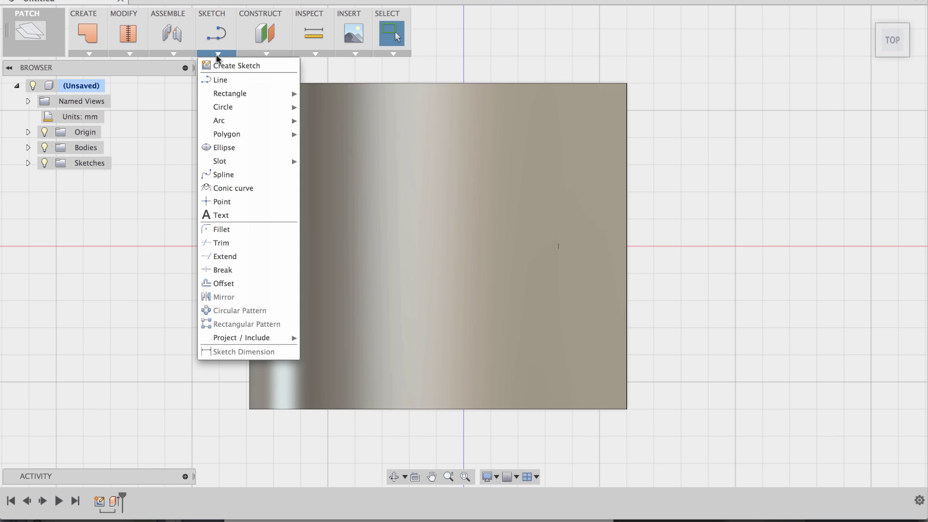
click(221, 80)
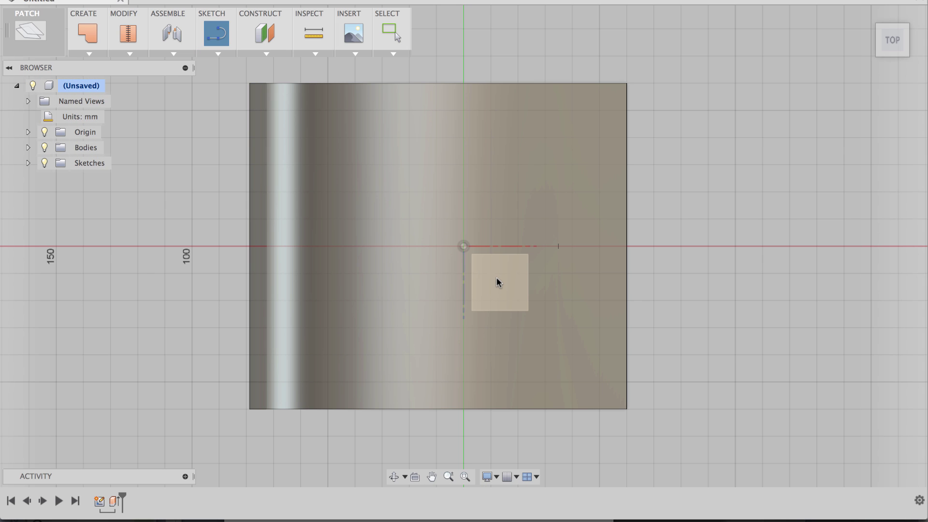
click(501, 288)
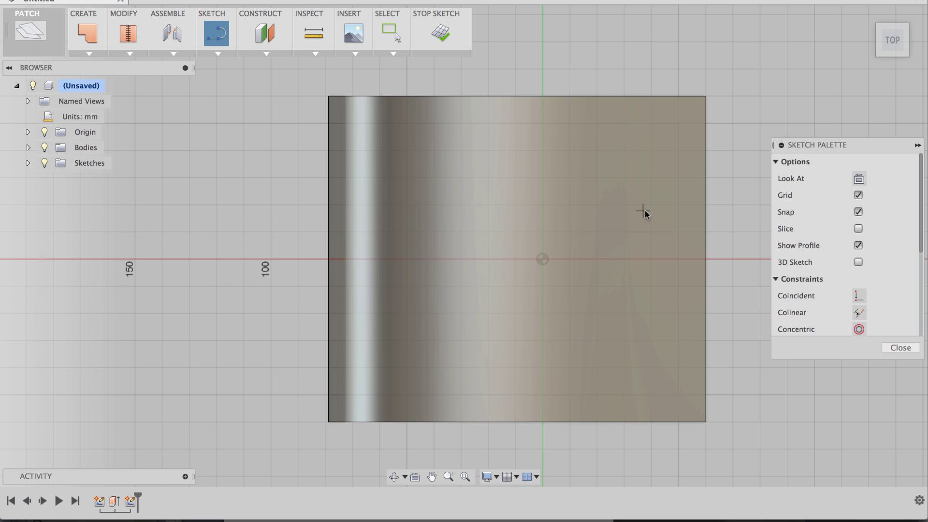
click(652, 206)
click(570, 206)
key(Escape)
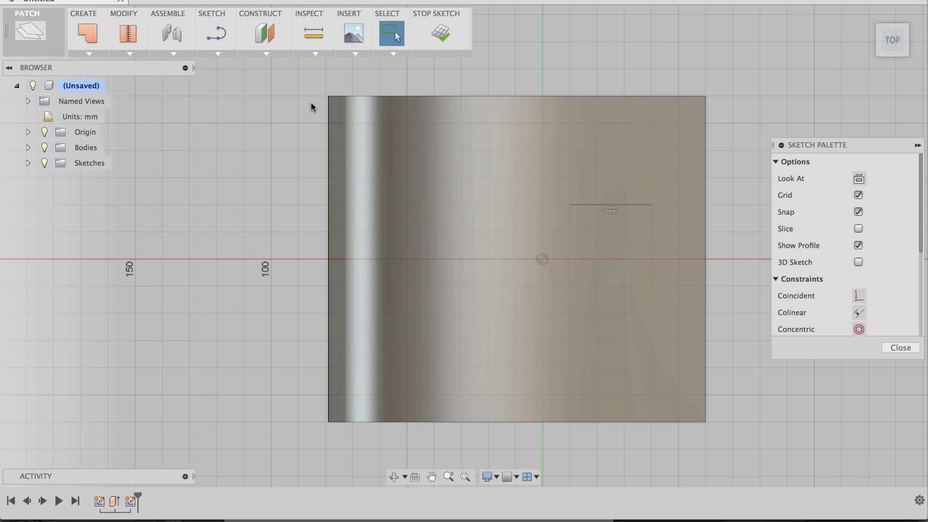
Step: Begin a spline at the line's left end, curving left and hooking downward
click(218, 54)
click(224, 175)
click(570, 205)
click(503, 205)
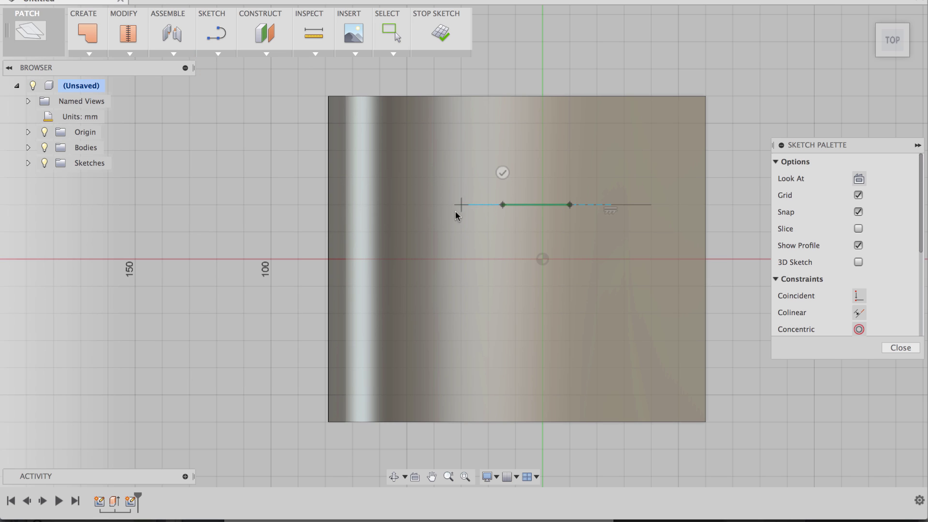
click(429, 218)
click(371, 248)
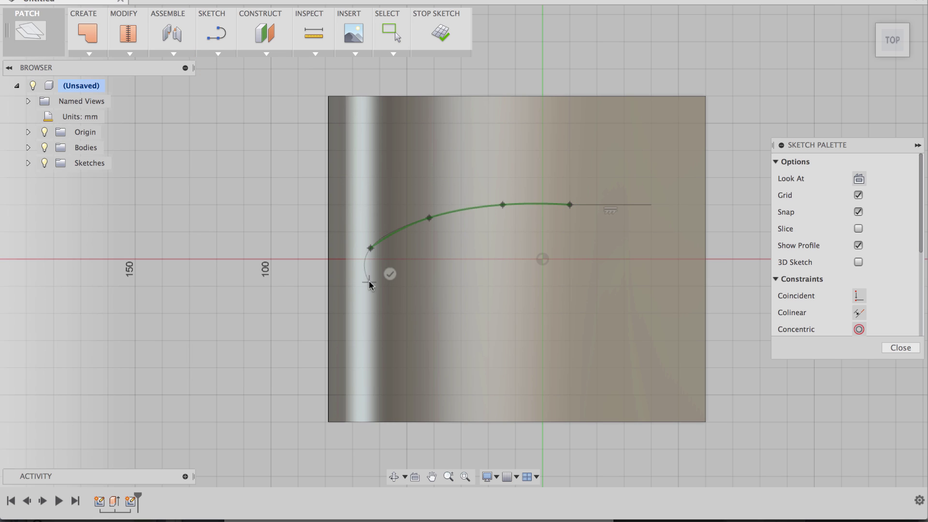
click(369, 283)
click(404, 299)
Step: Continue the spline back right along the lower edge to the right end and finish it
click(422, 263)
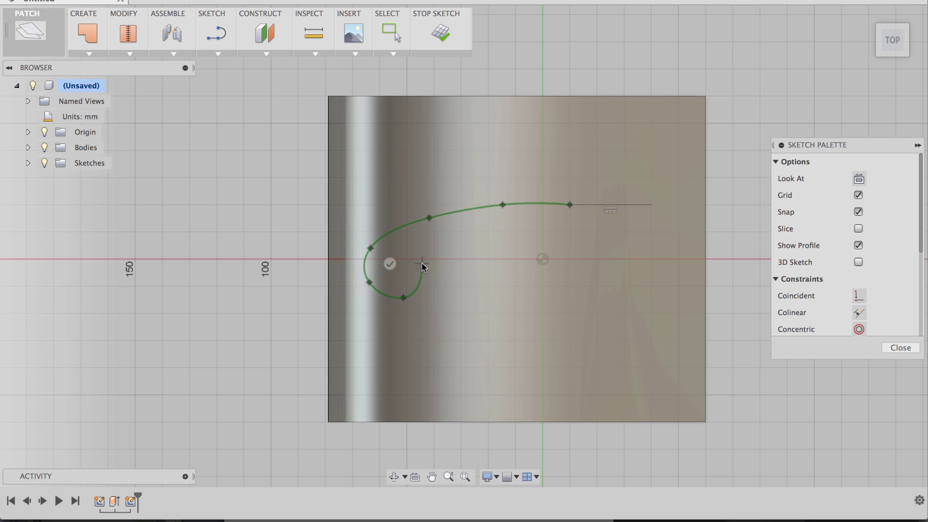
click(505, 241)
click(587, 268)
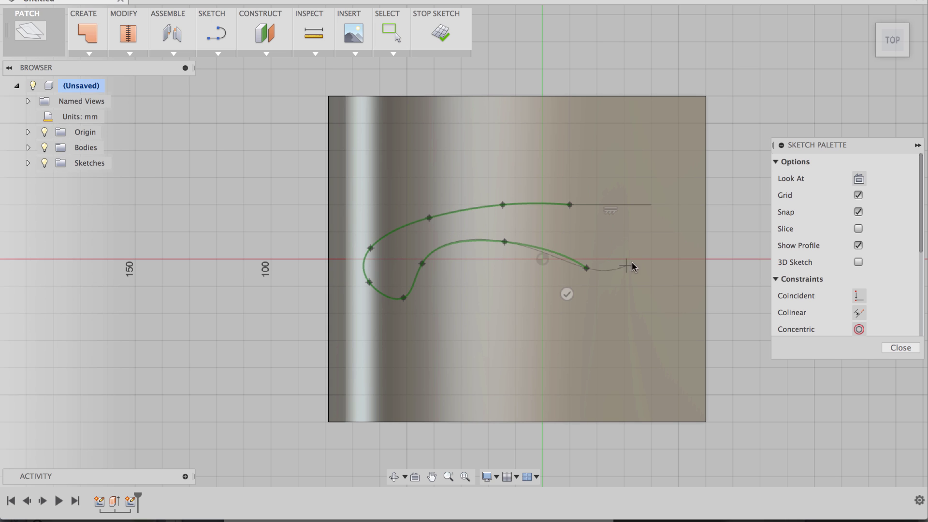
click(640, 260)
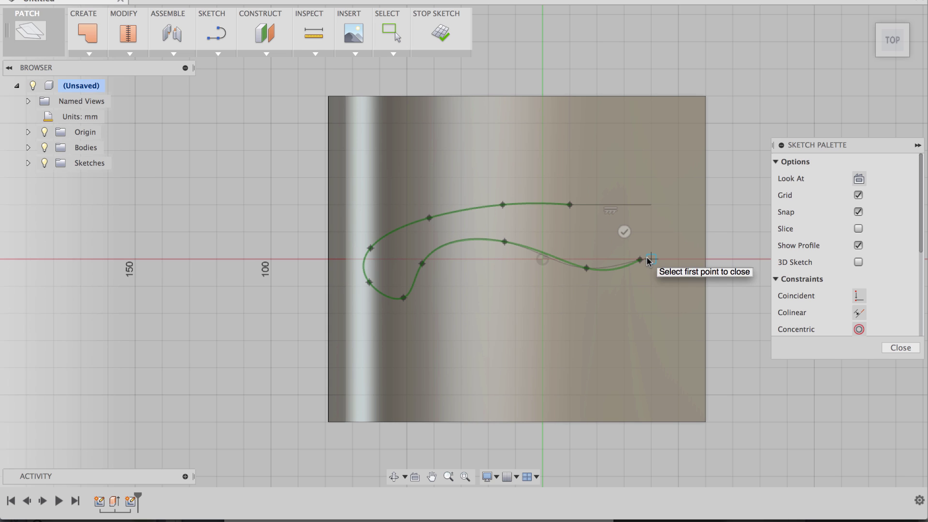
click(651, 260)
click(636, 289)
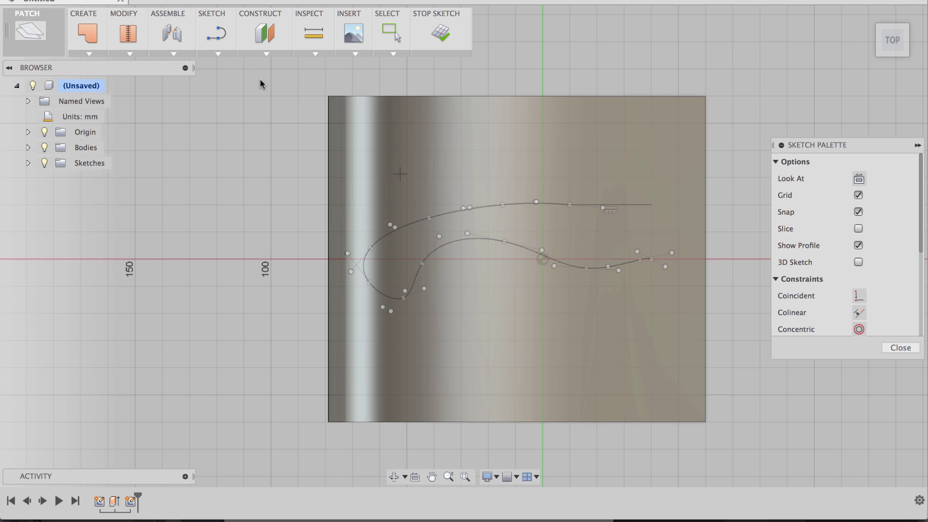
click(215, 55)
Step: Draw a vertical line from the top line's right end down to the spline's end
click(220, 80)
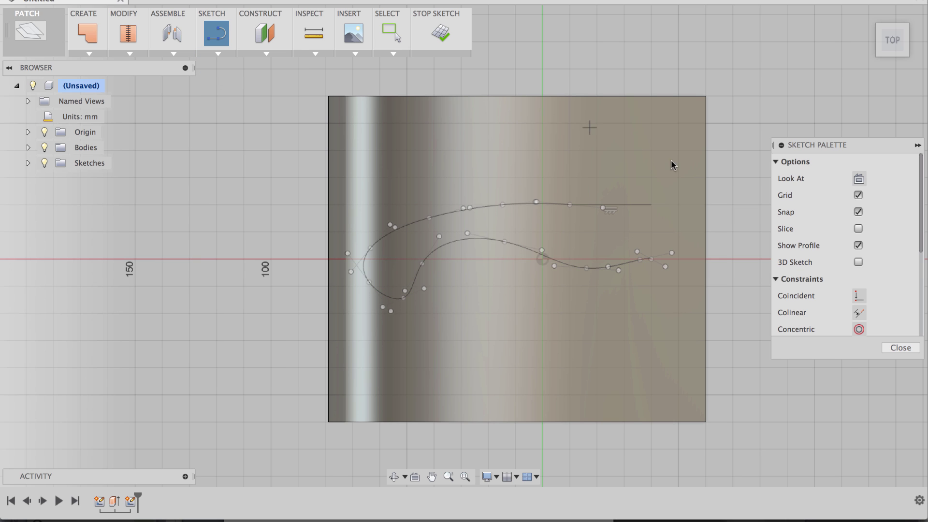
click(651, 205)
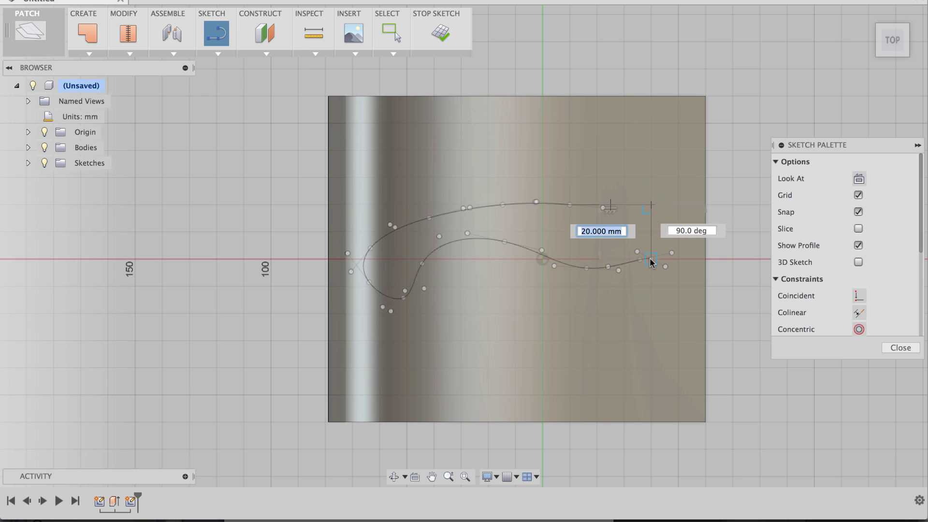
click(652, 260)
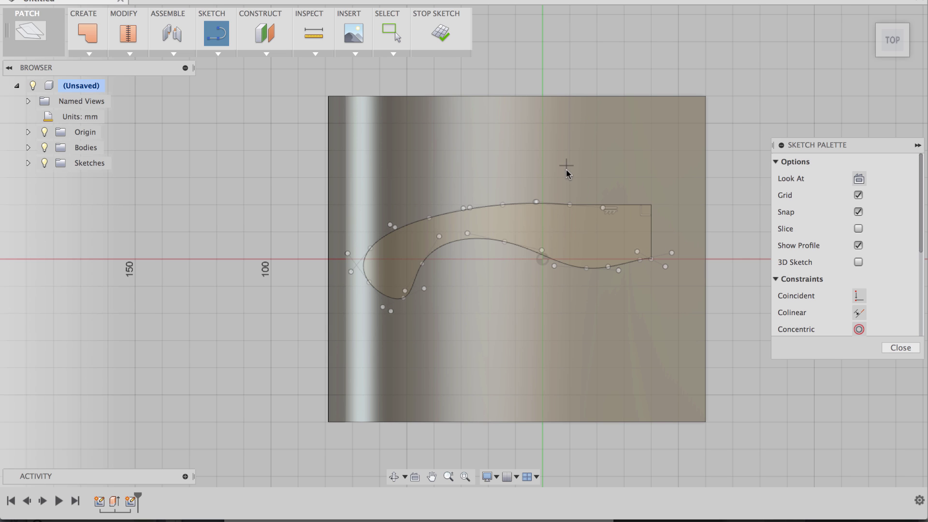
scroll(571, 199, up, 2)
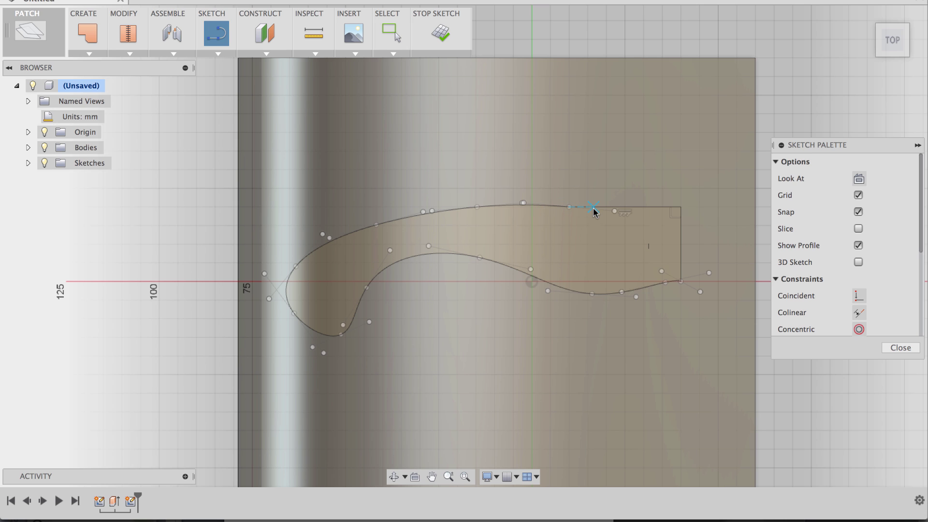
scroll(888, 256, down, 5)
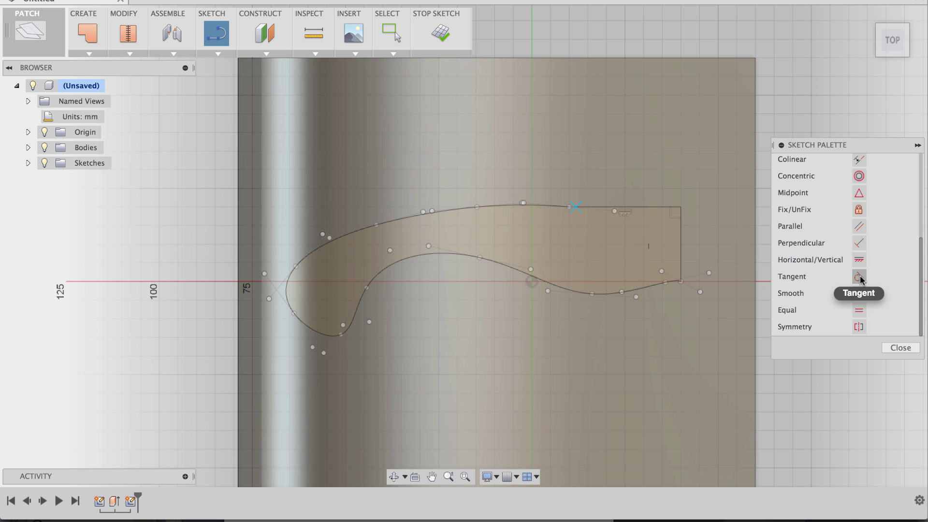
Step: Make the spline tangent to the top horizontal line
click(859, 278)
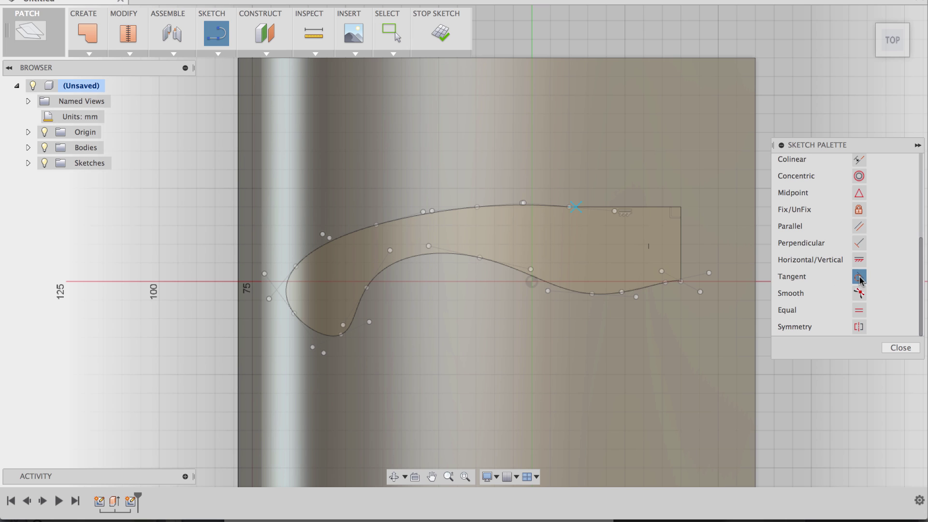
click(550, 204)
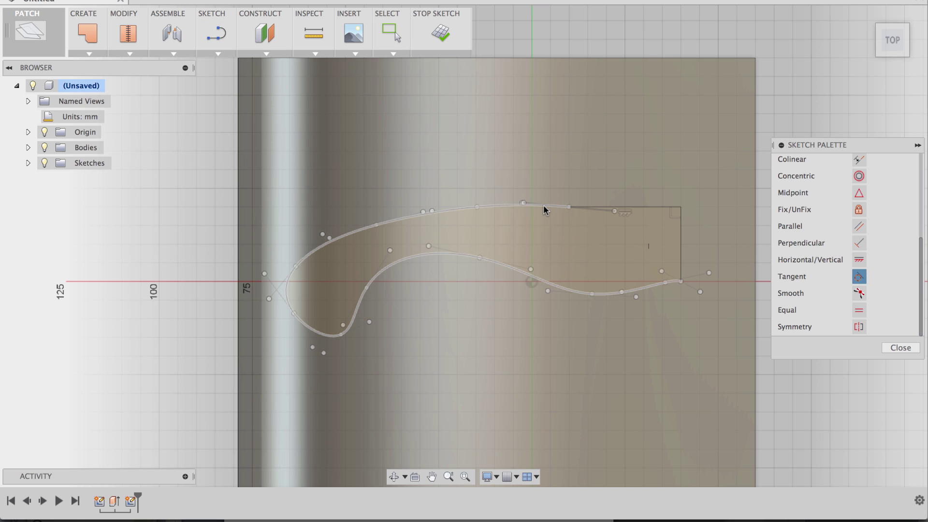
click(544, 210)
key(Escape)
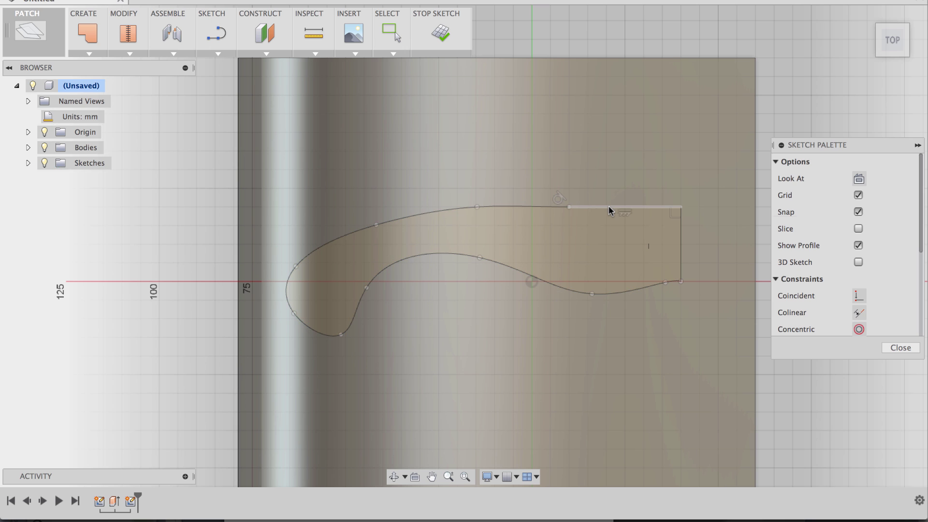
Step: Hide the solid body and drag the hook and lower-edge fit points into a smoother curve
click(441, 33)
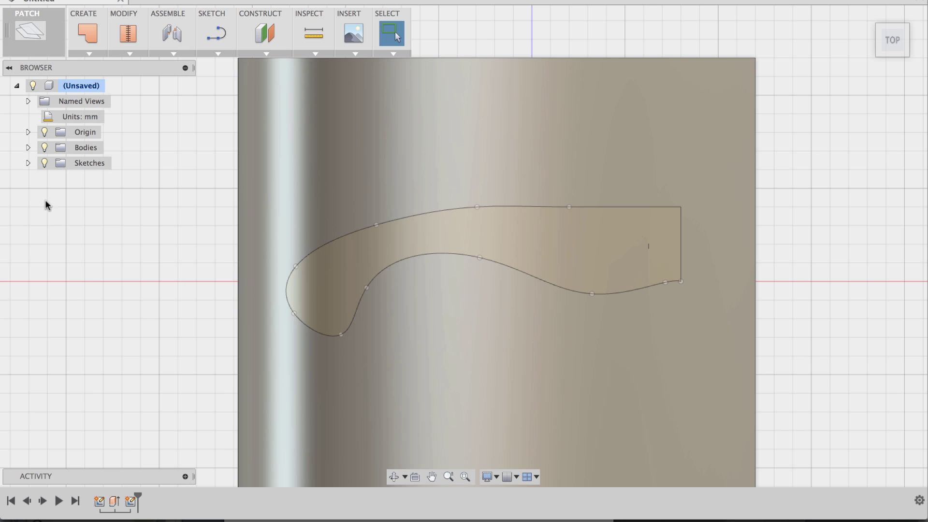
click(45, 149)
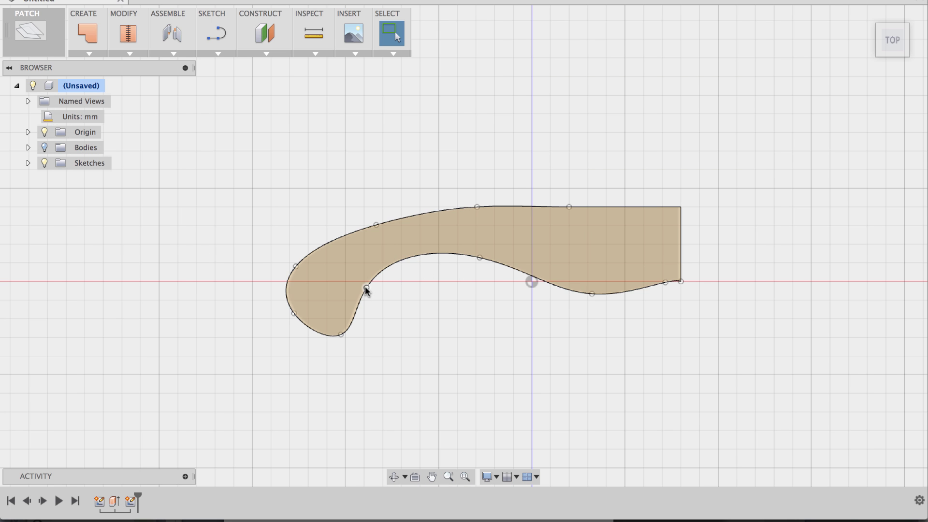
mouse_move(341, 334)
mouse_down()
mouse_move(334, 319)
mouse_move(342, 316)
mouse_up()
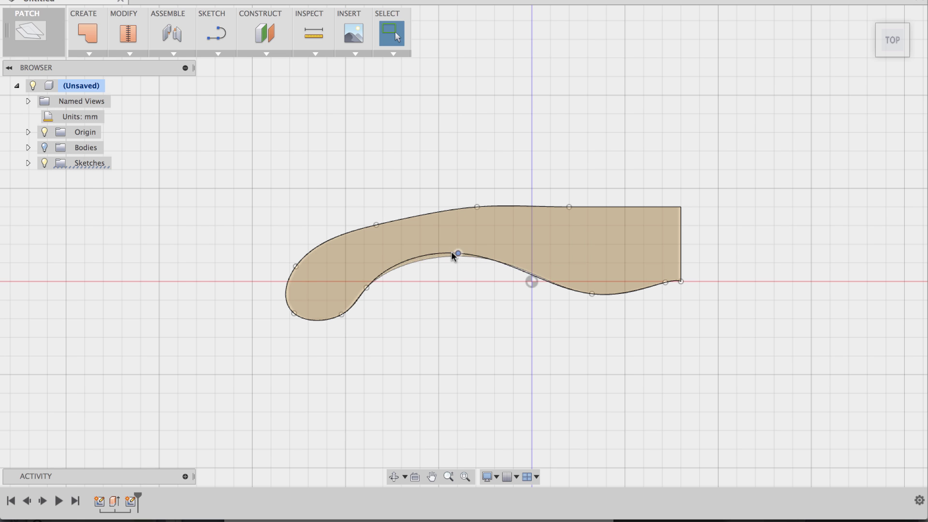
drag(453, 254, 446, 252)
drag(591, 294, 567, 270)
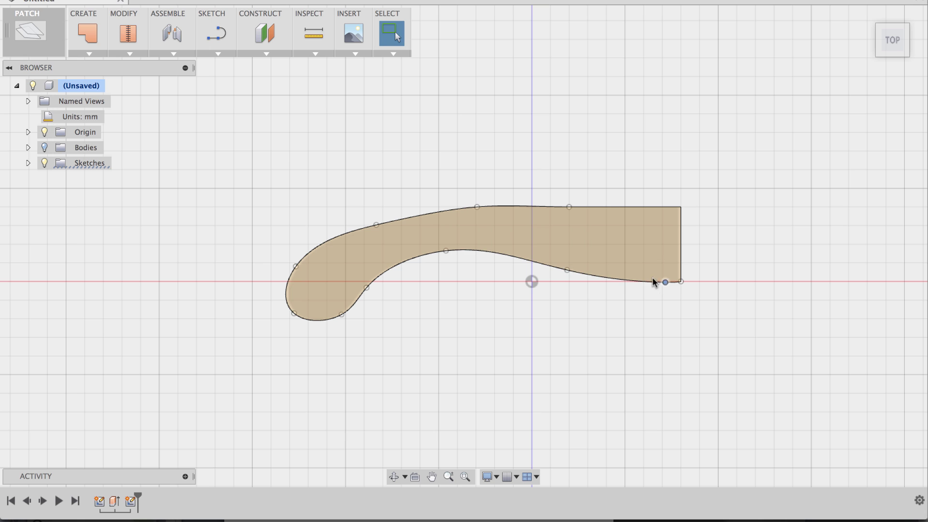
mouse_move(654, 282)
mouse_down()
mouse_move(644, 271)
mouse_move(644, 281)
mouse_up()
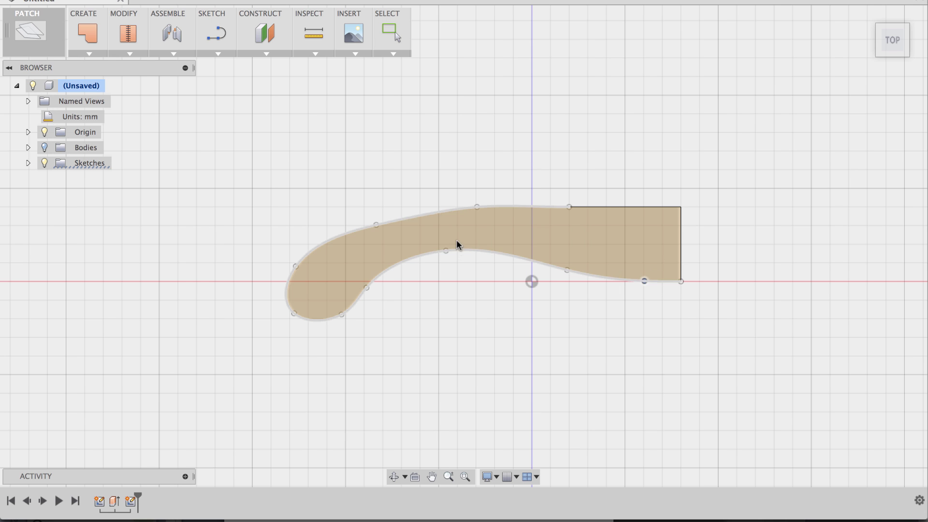
Step: Refine the top edge and hooked end points with small drags
drag(476, 213, 471, 216)
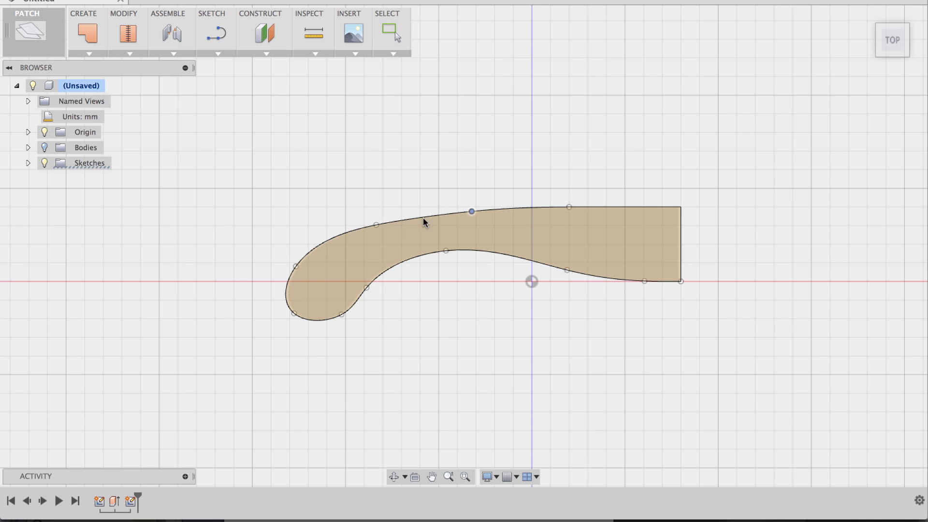
click(371, 228)
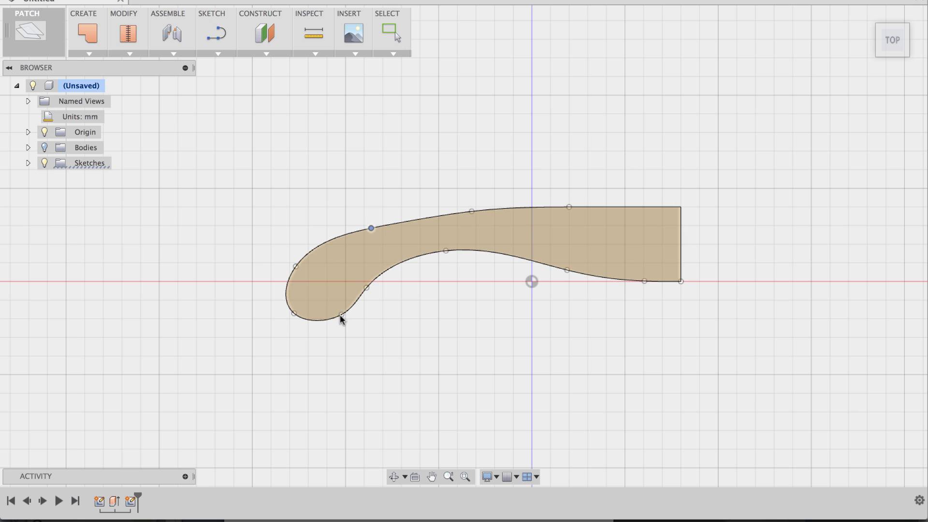
mouse_move(339, 316)
mouse_down()
mouse_move(327, 308)
mouse_move(362, 277)
mouse_up()
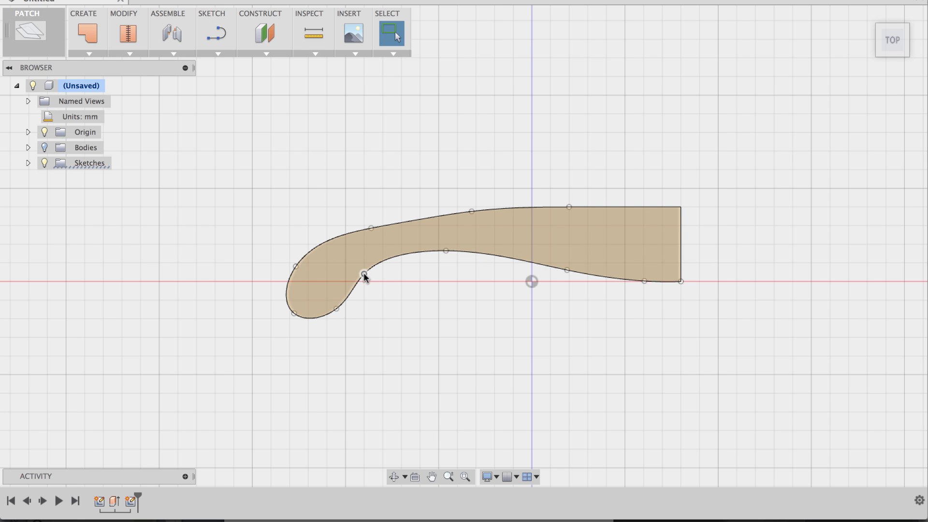
click(364, 274)
drag(470, 212, 466, 211)
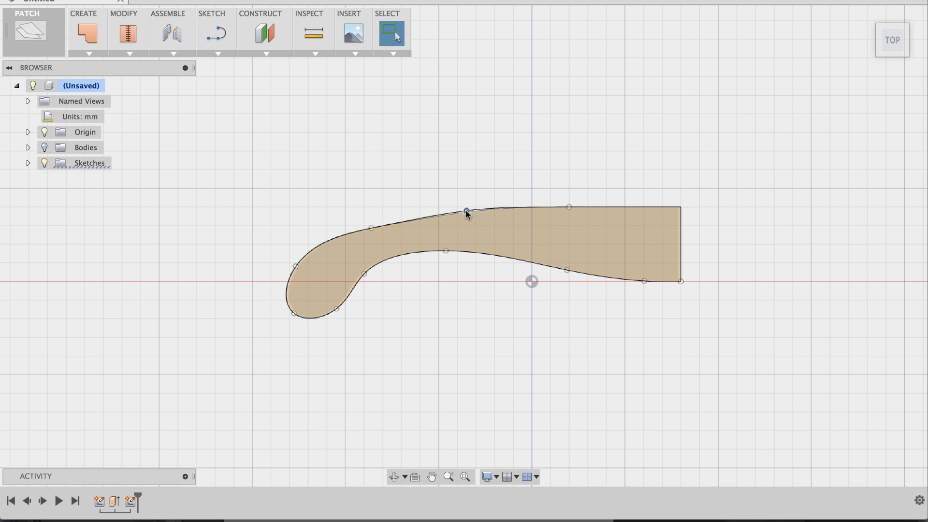
drag(372, 228, 378, 224)
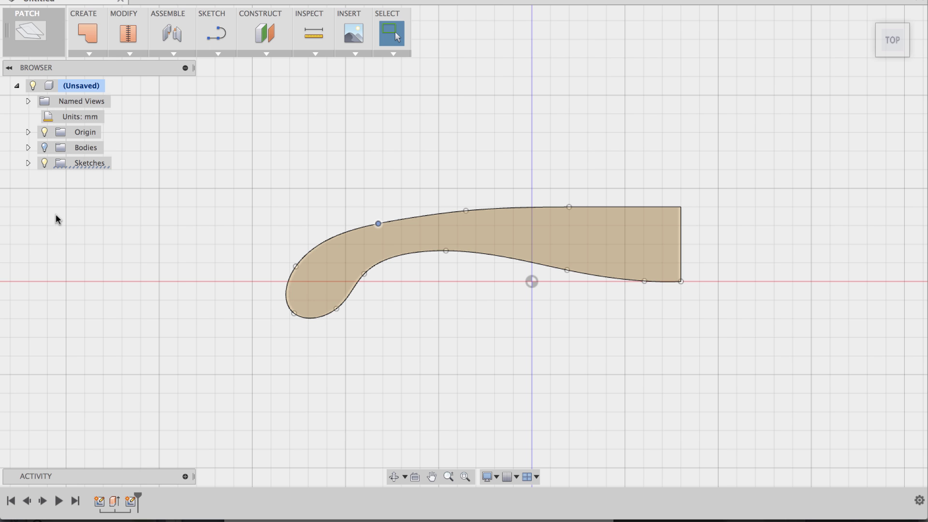
Step: Show the bend surface body again, orbit to a 3D view, and right-click the temple profile
click(44, 148)
scroll(91, 382, down, 3)
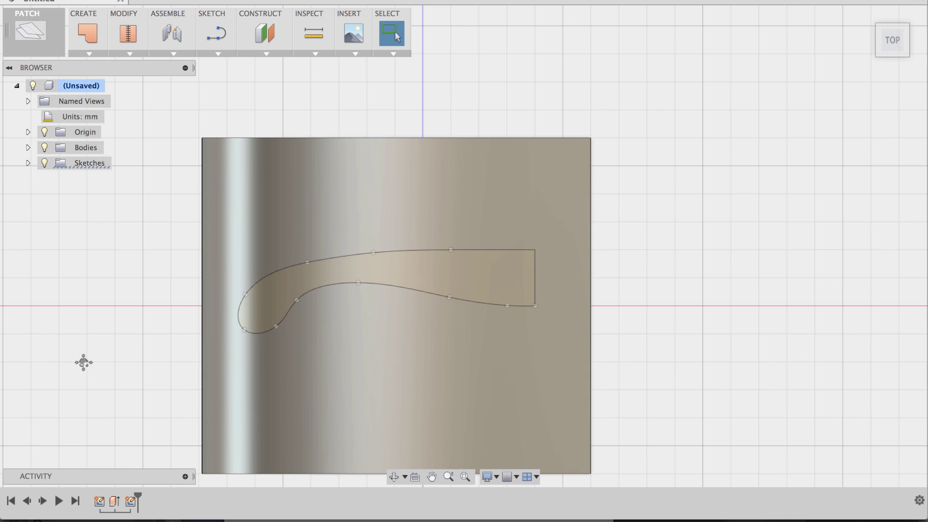
mouse_move(82, 363)
middle_down()
mouse_move(199, 342)
mouse_move(199, 256)
middle_up()
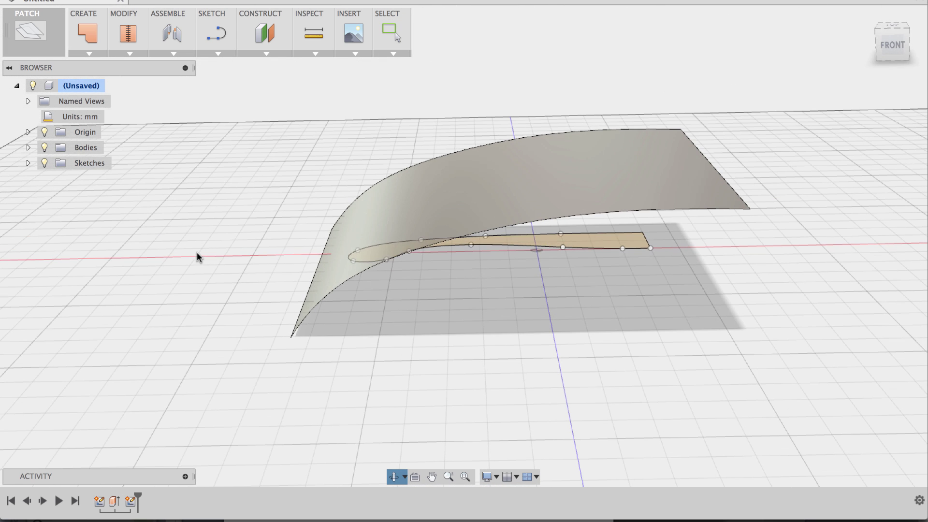
click(598, 245)
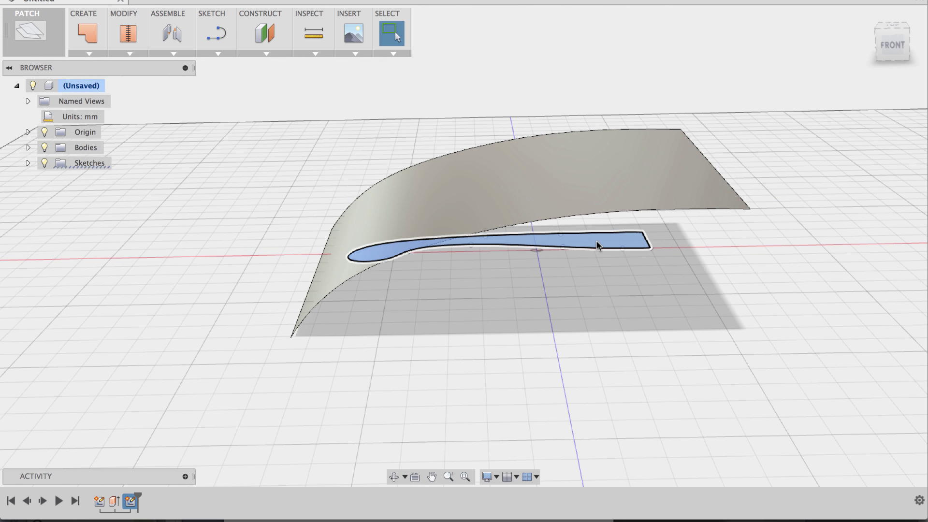
right_click(598, 245)
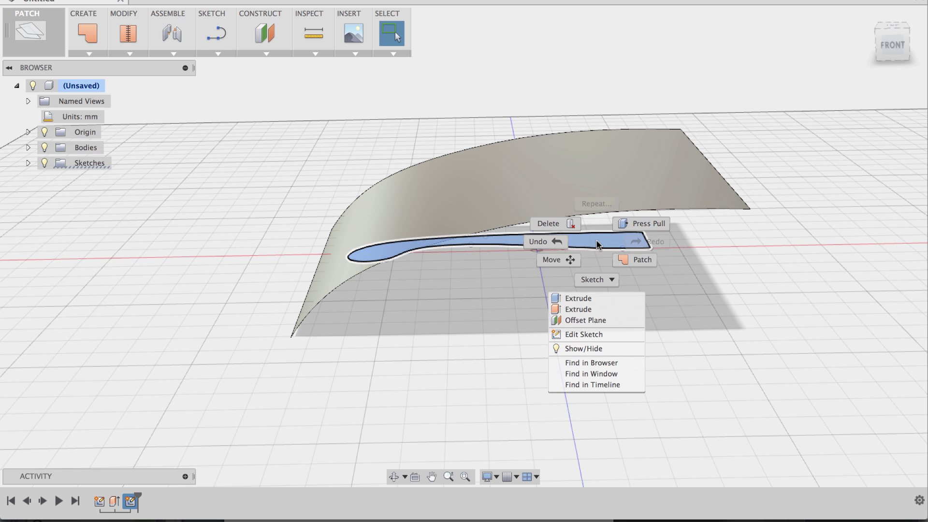
Step: Extrude the temple profile 50 mm as an Intersect with the curved surface
click(571, 299)
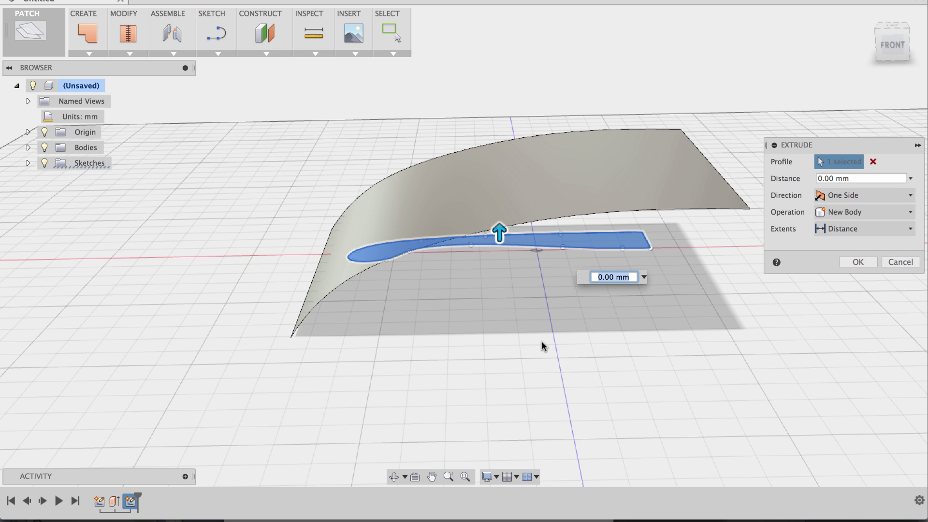
middle_drag(545, 346, 498, 377)
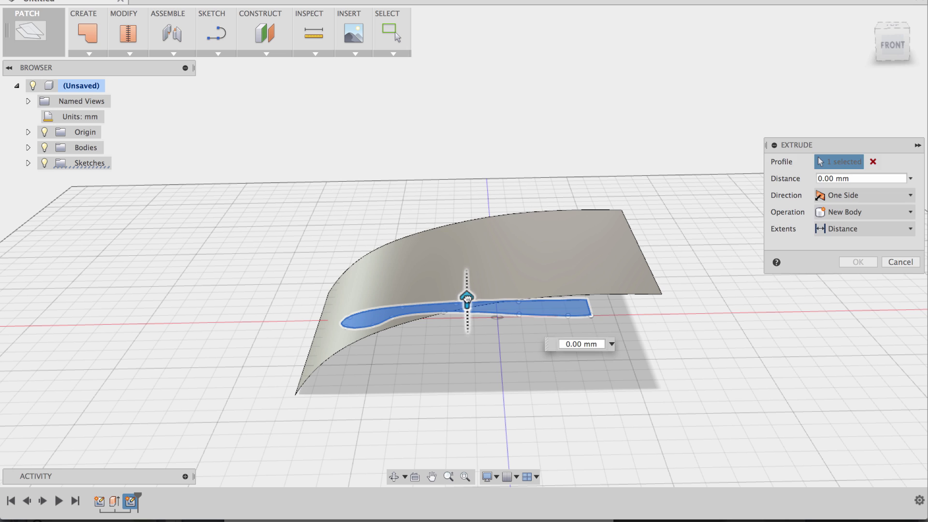
drag(467, 300, 469, 187)
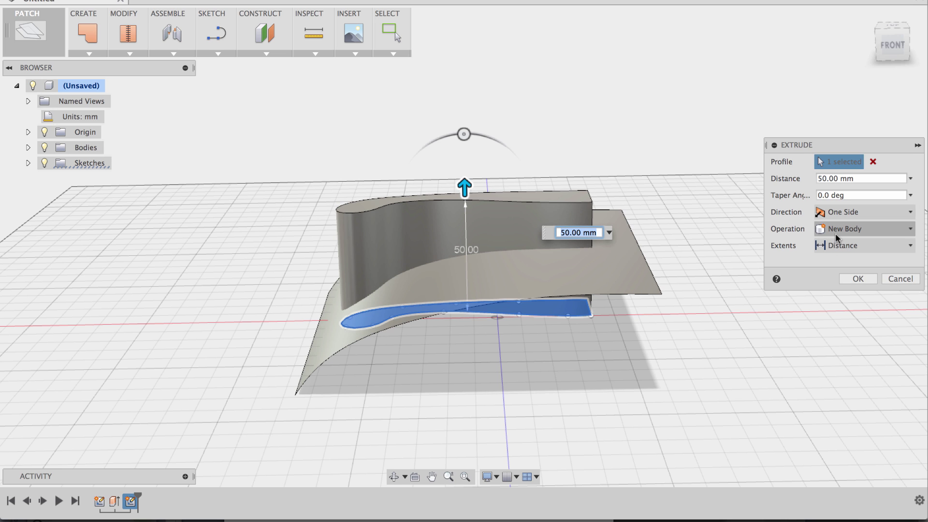
click(837, 234)
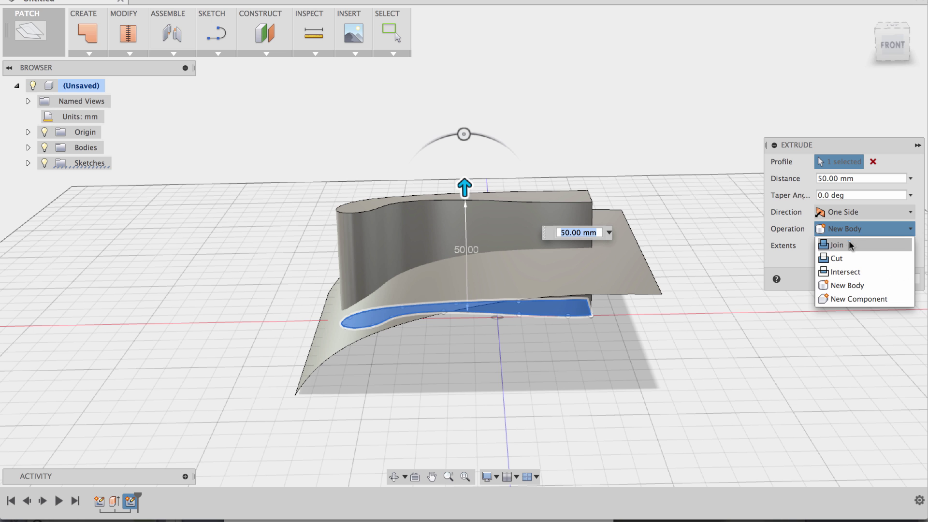
click(853, 272)
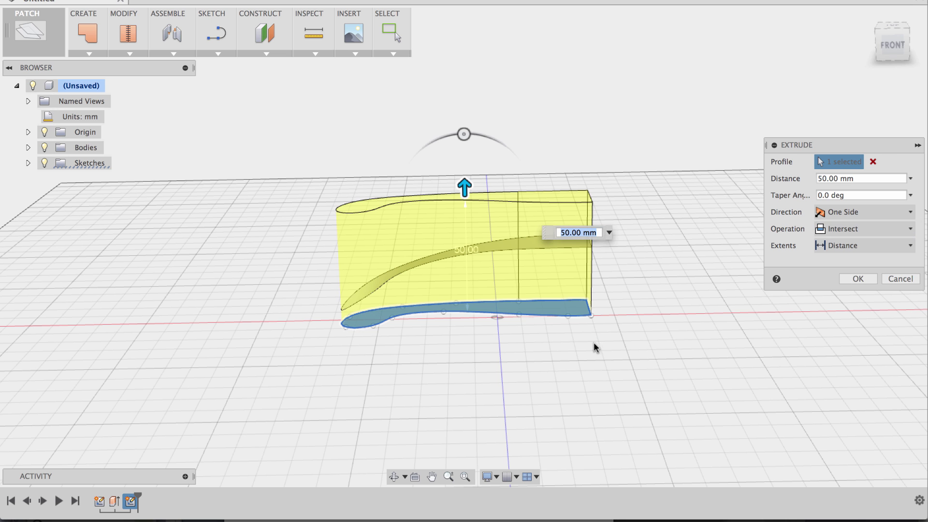
shift+middle_drag(572, 394, 609, 382)
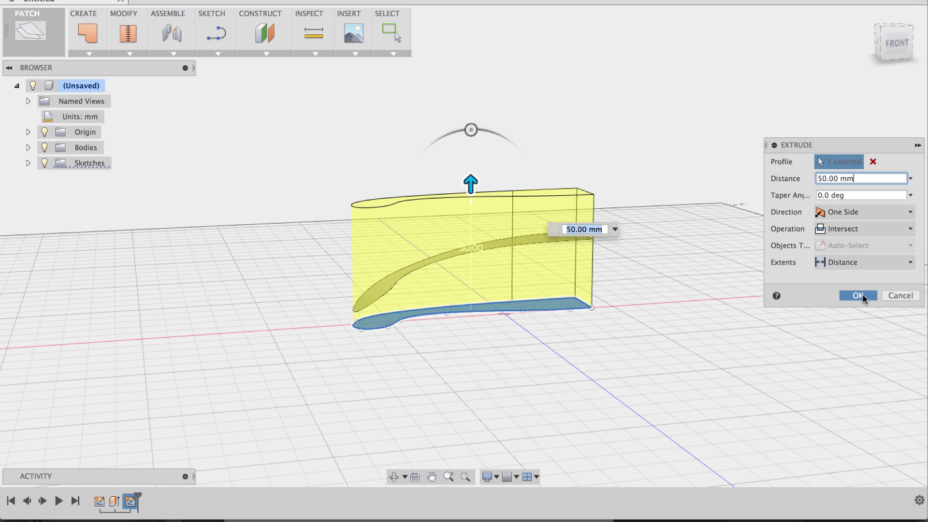
click(859, 297)
scroll(517, 348, up, 3)
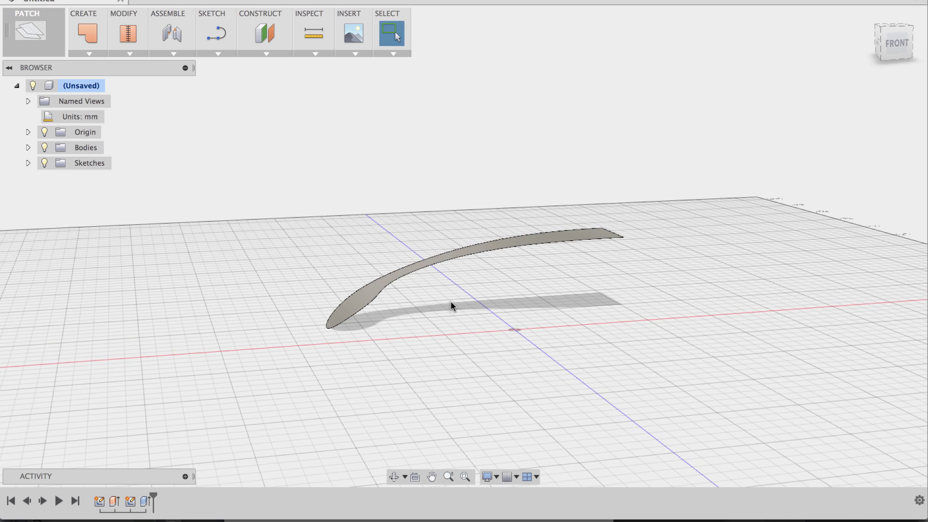
shift+middle_drag(452, 305, 468, 304)
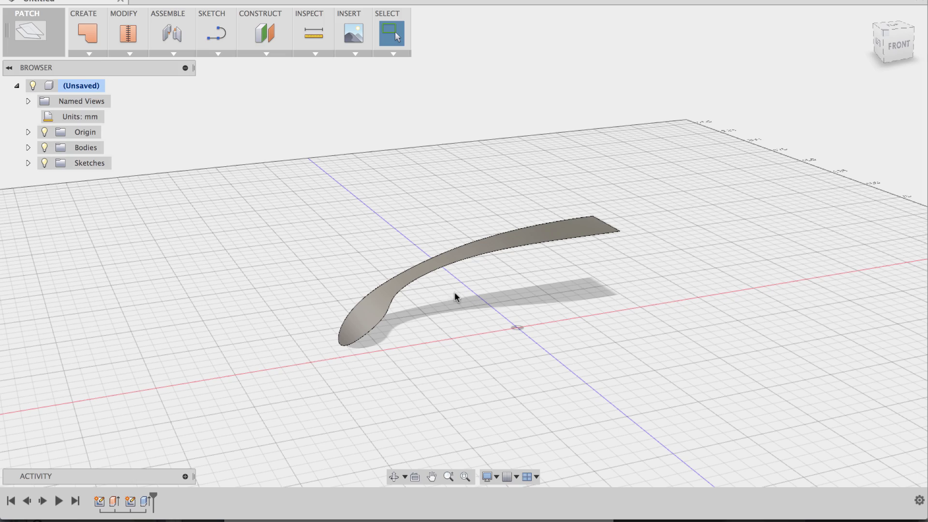
shift+middle_drag(508, 311, 419, 284)
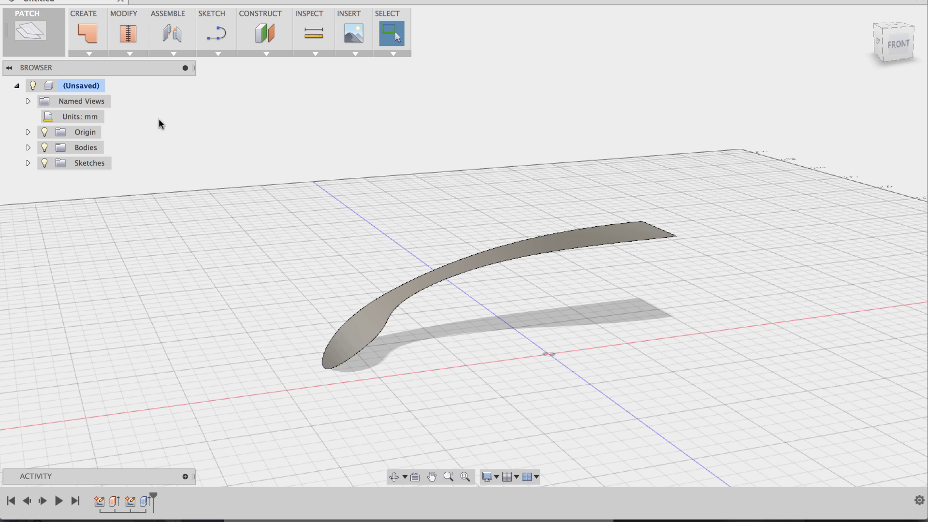
Step: Thicken the curved temple surface by -5.00 mm into a new solid body
click(97, 53)
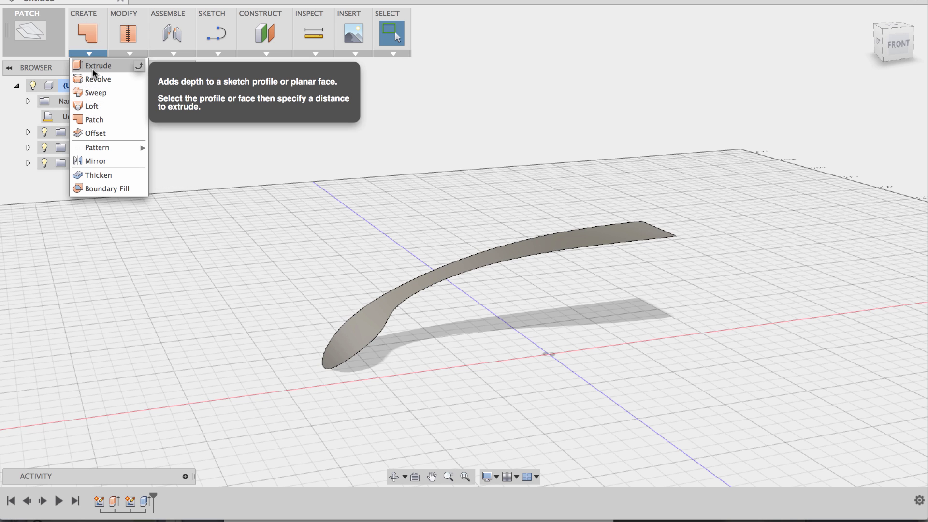
click(99, 175)
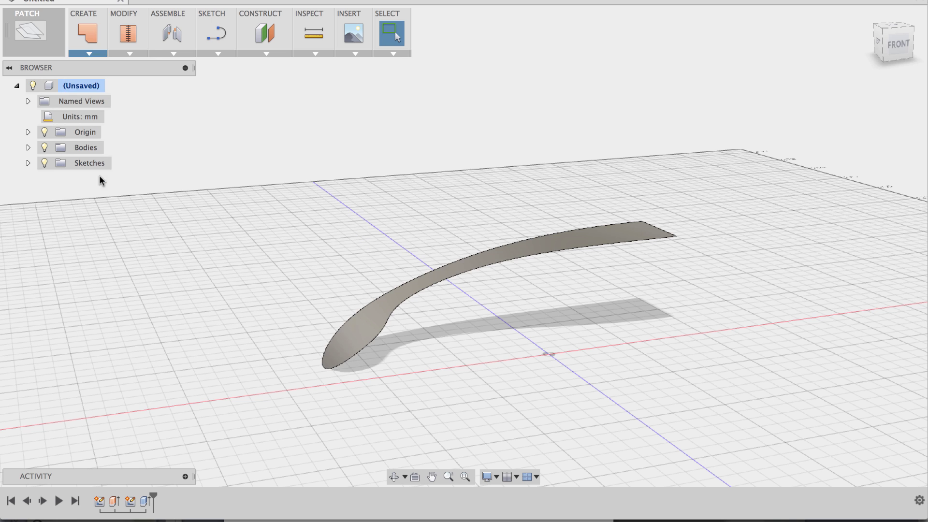
click(623, 233)
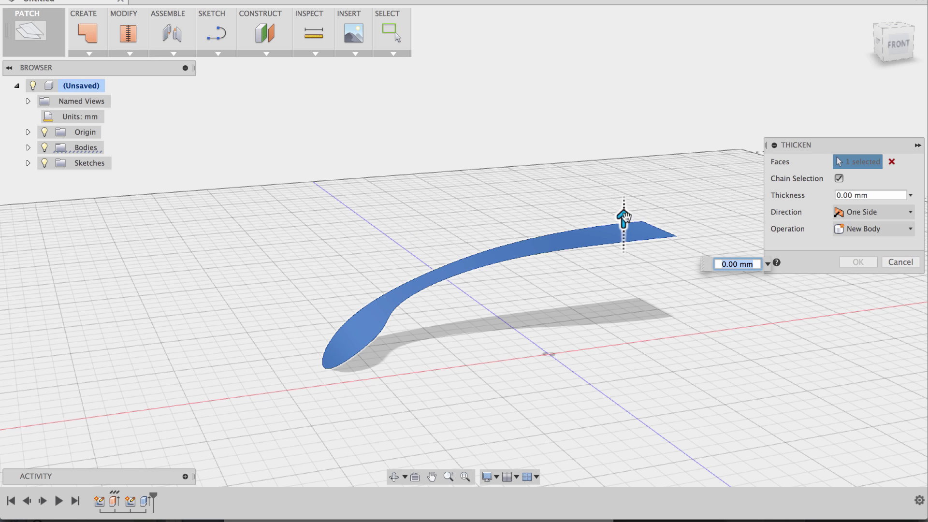
drag(623, 218, 623, 260)
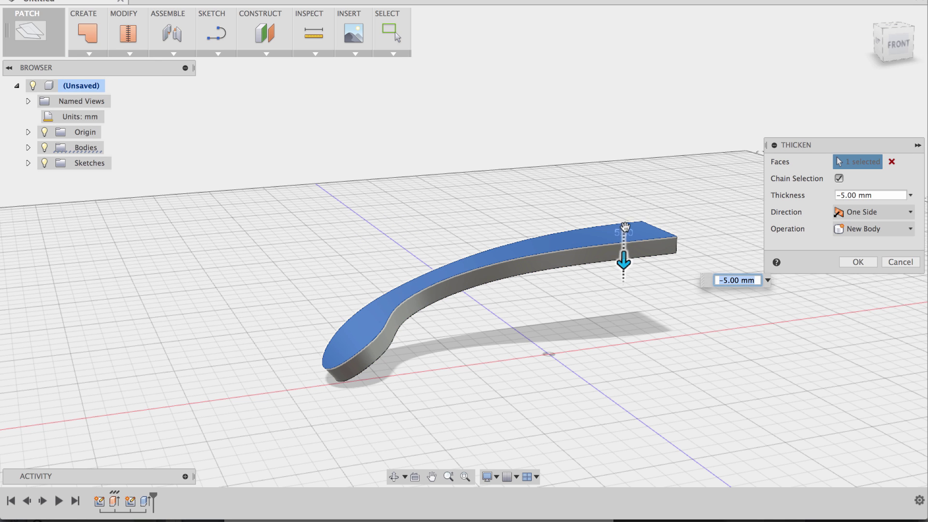
click(858, 261)
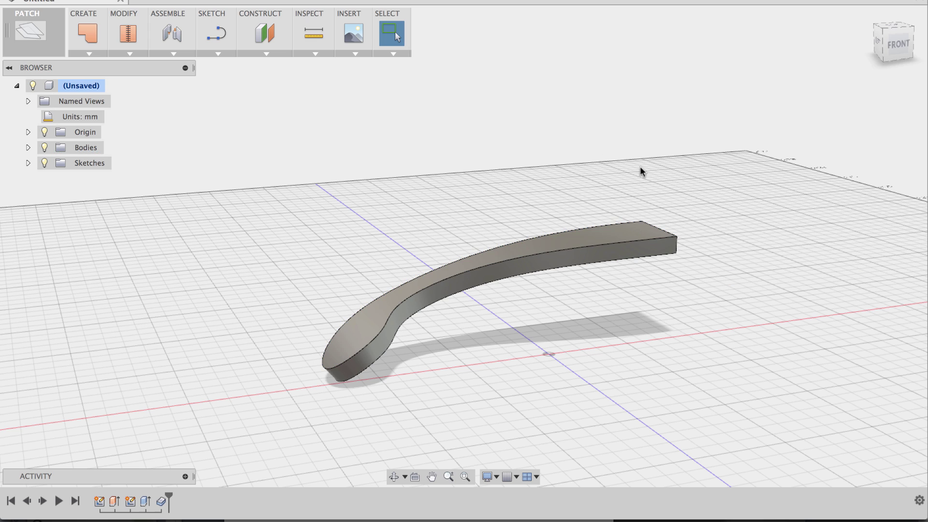
Step: Switch to the solid workspace and Rule Fillet the top face's edges at 2 mm
click(33, 33)
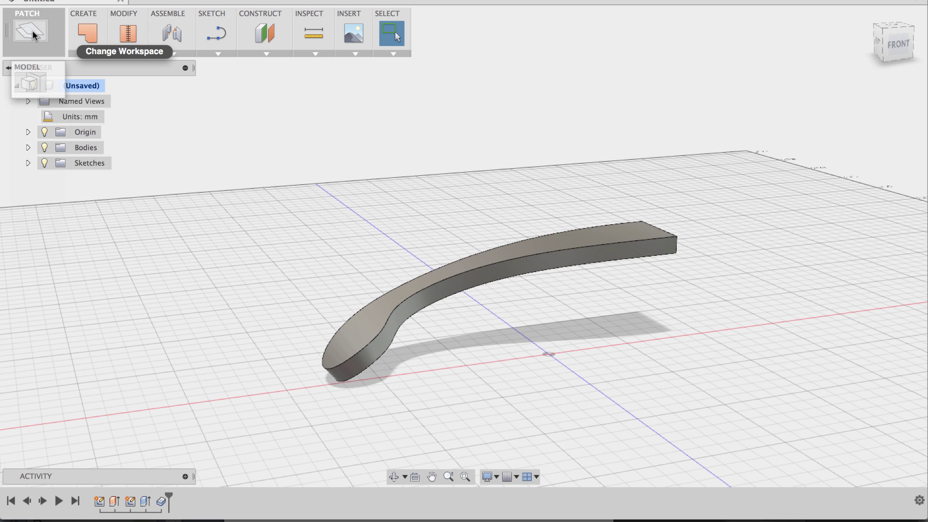
click(30, 80)
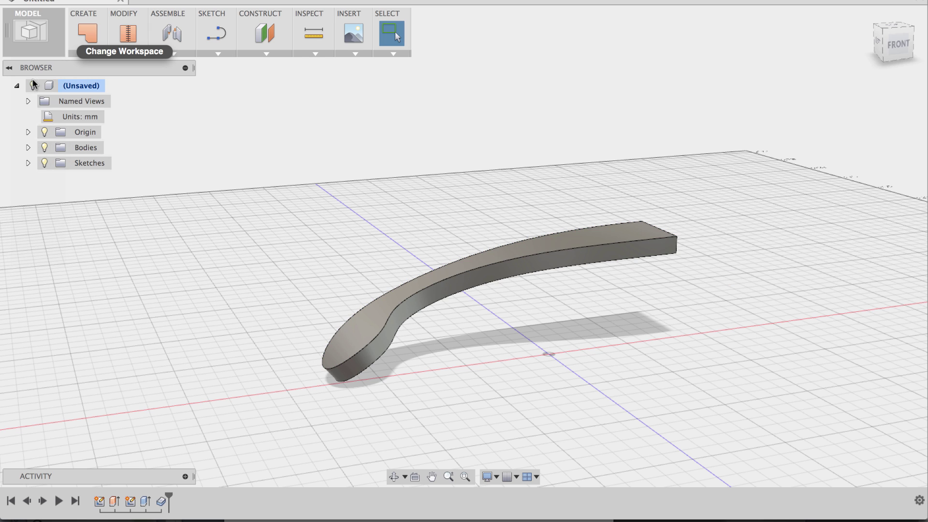
click(155, 54)
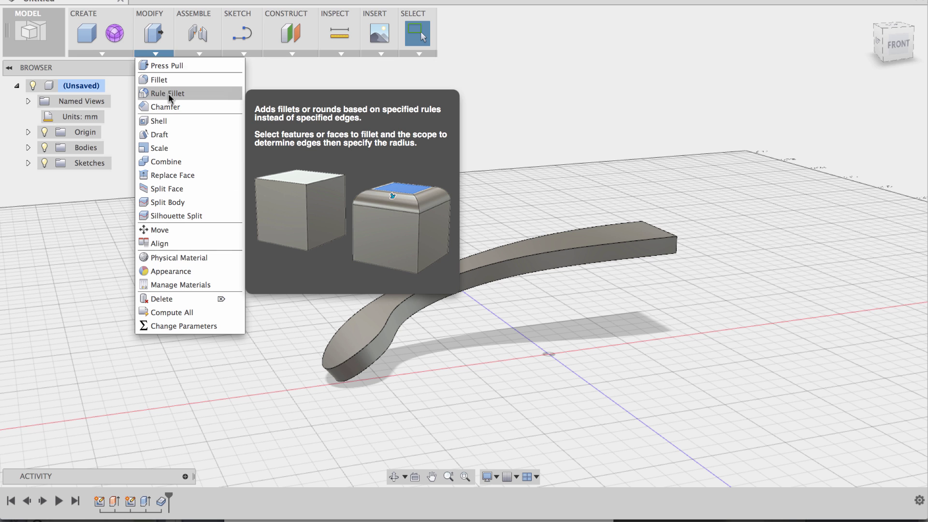
click(168, 94)
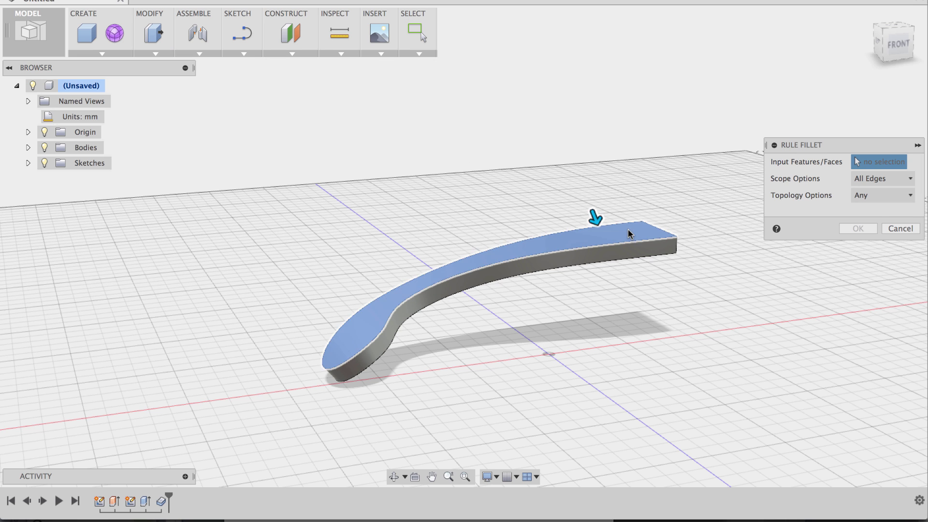
click(596, 218)
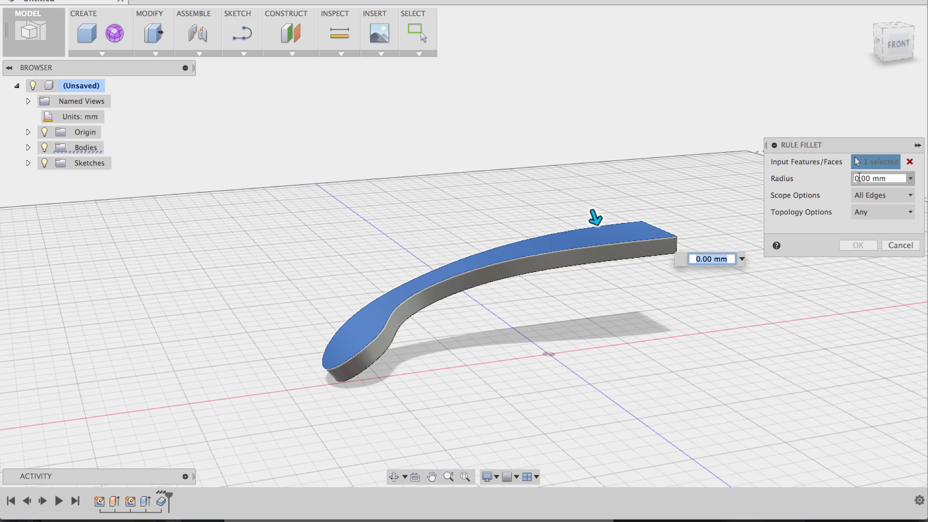
click(859, 178)
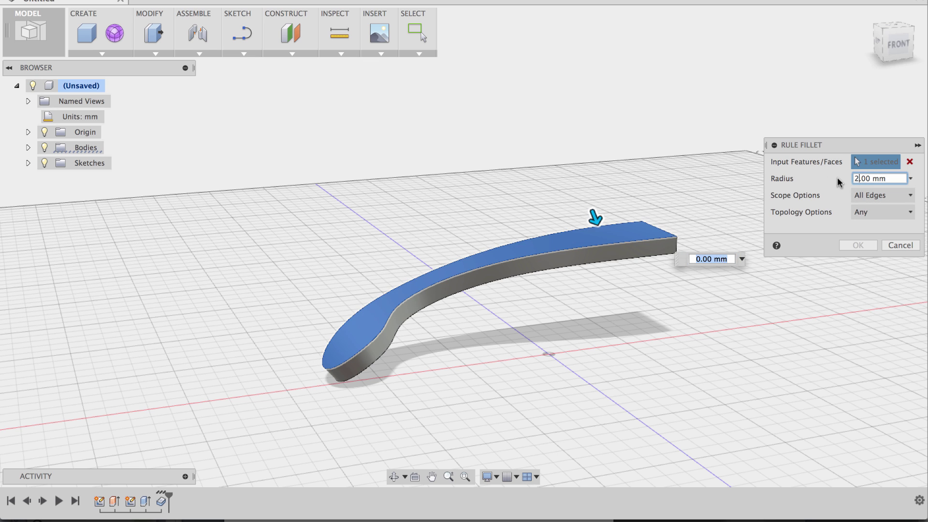
text(2)
click(857, 245)
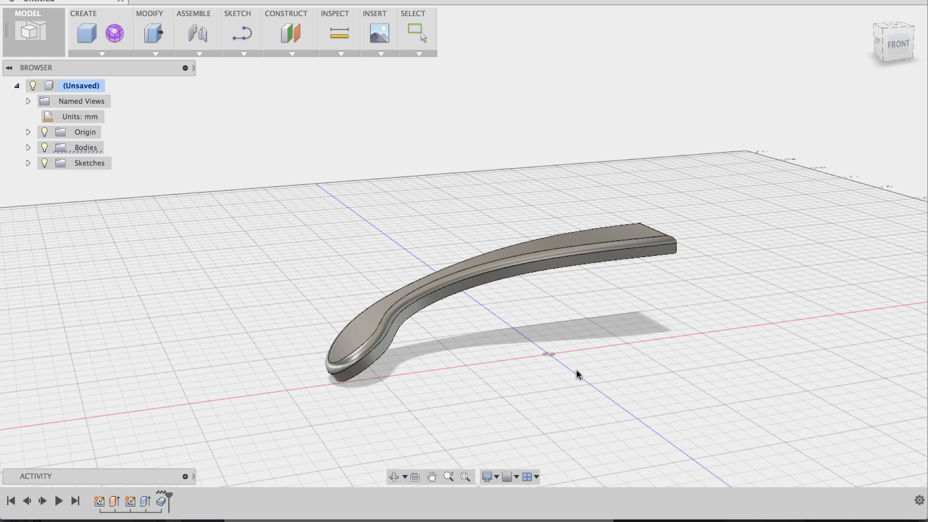
Step: Repeat the 2 mm Rule Fillet on the temple's underside face
shift+middle_drag(590, 356, 564, 338)
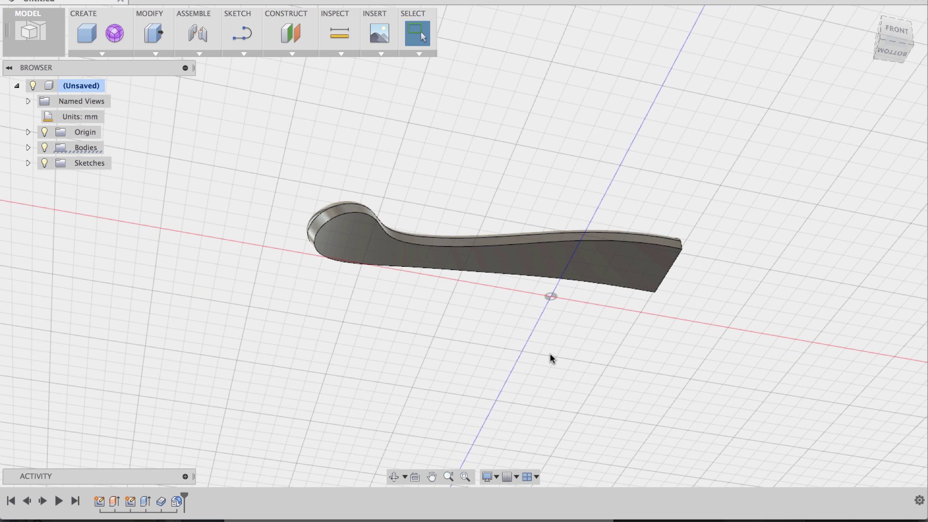
right_click(550, 353)
click(549, 321)
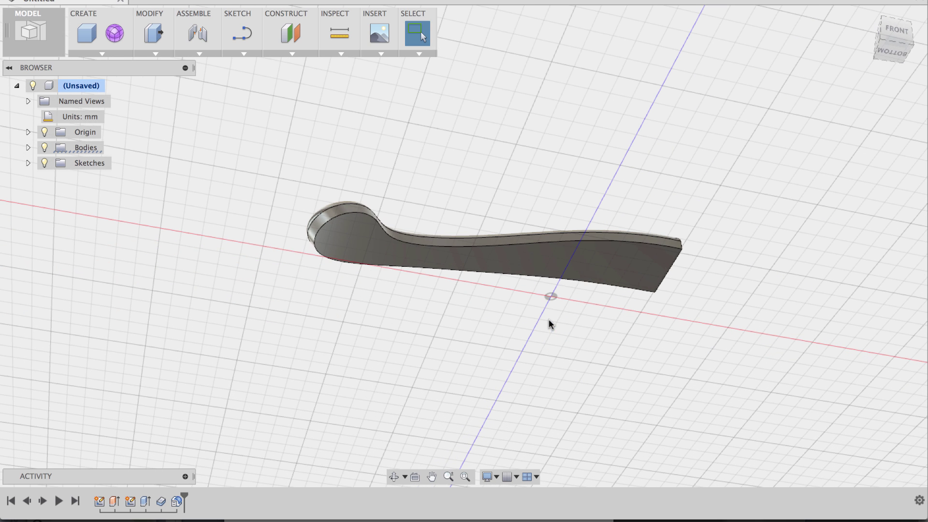
click(601, 269)
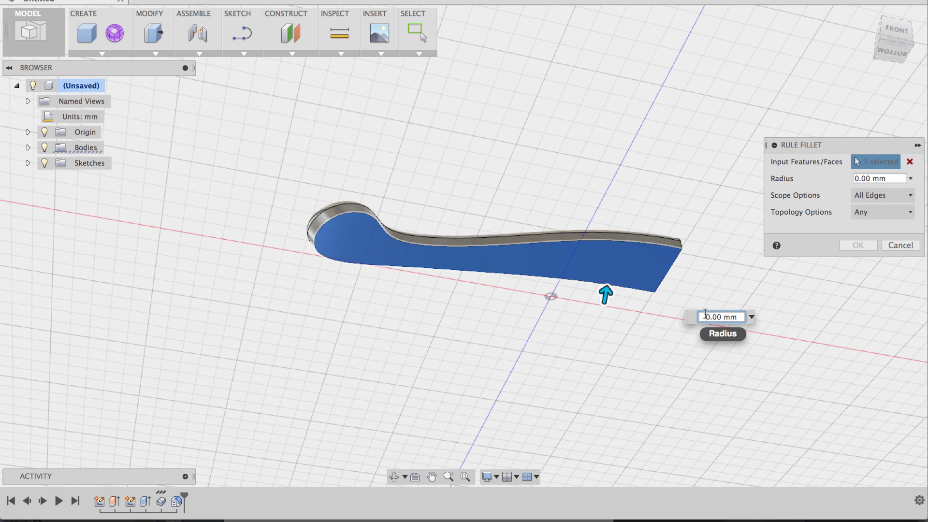
key(Return)
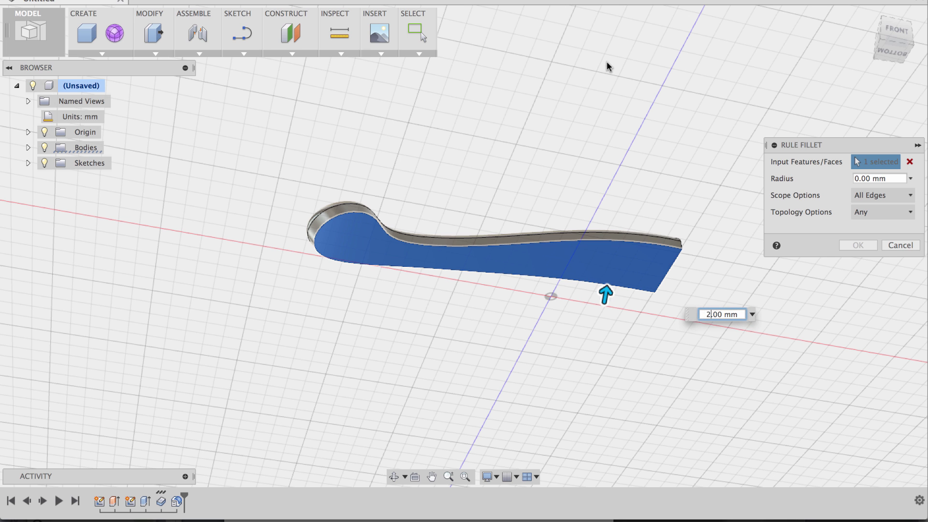
click(847, 246)
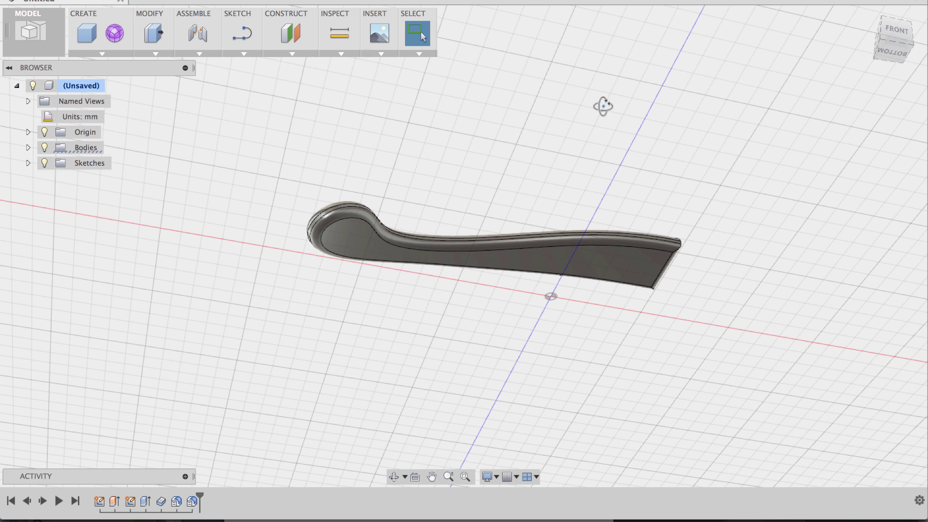
shift+middle_drag(601, 104, 472, 147)
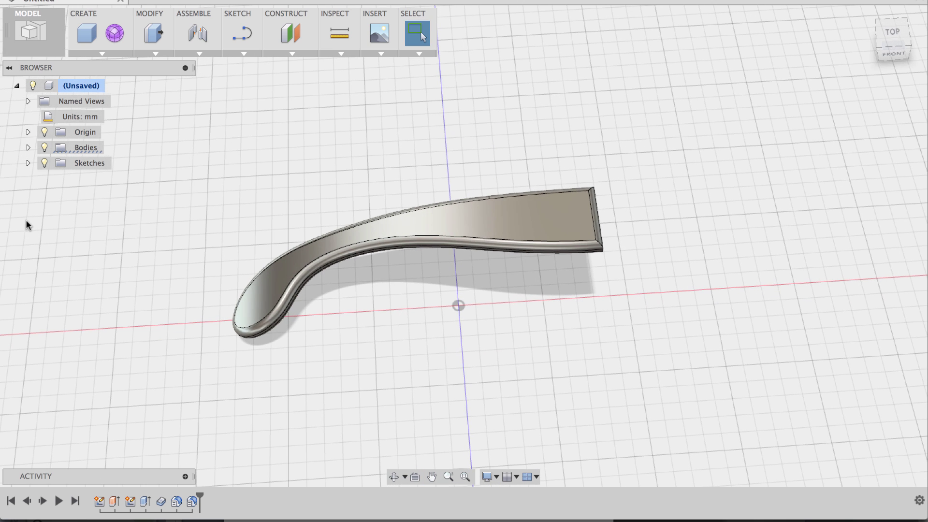
Step: Make Sketch1 and Sketch2 visible and view the temple straight-on from the front
click(28, 163)
click(60, 194)
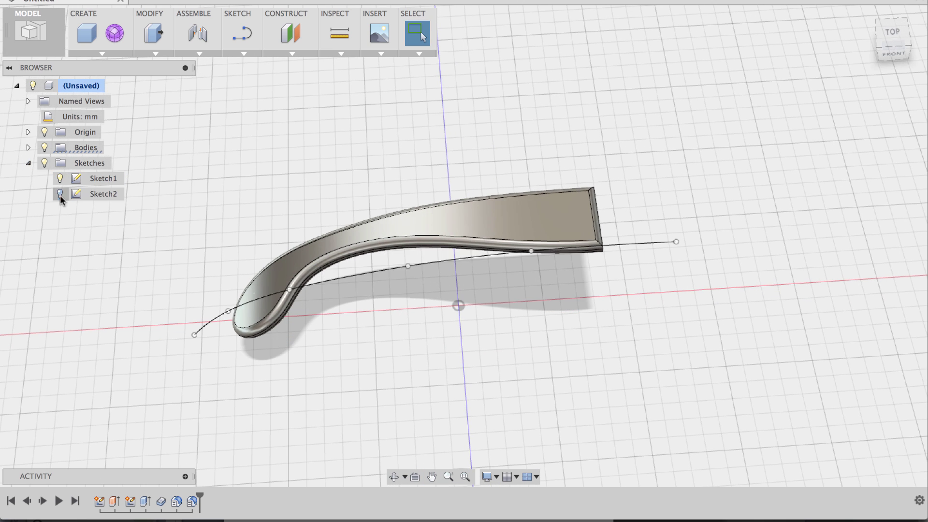
click(60, 194)
mouse_move(372, 380)
shift+middle_down()
mouse_move(373, 359)
mouse_move(371, 377)
shift+middle_up()
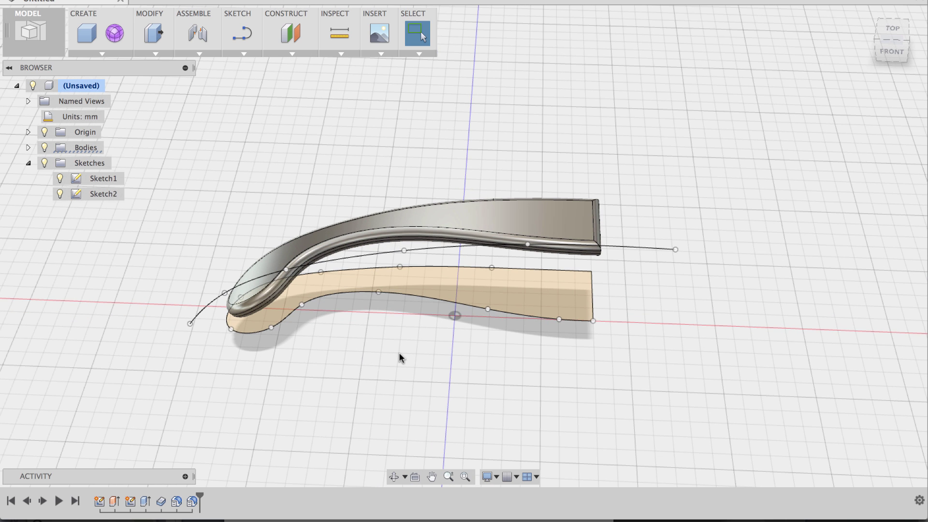
click(892, 52)
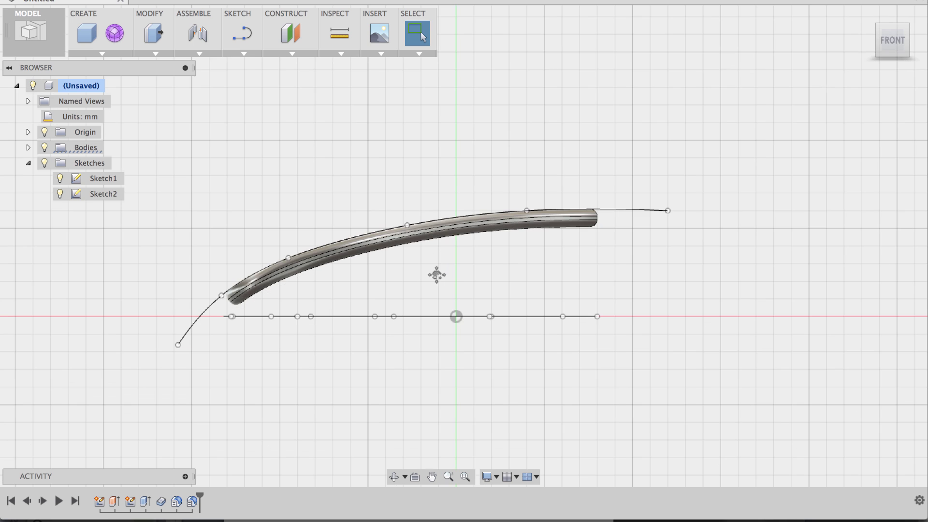
middle_drag(435, 273, 484, 279)
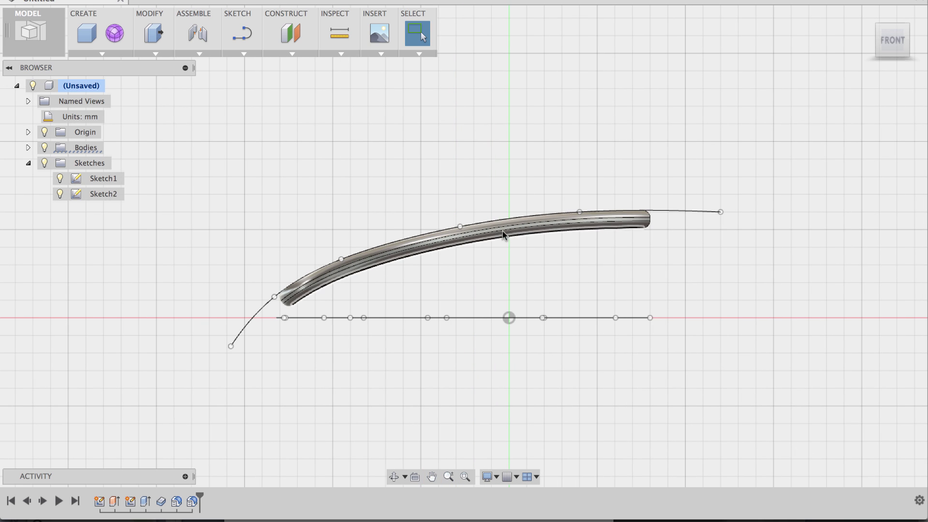
Step: Drag the bend spline's fit points upward so the temple takes a flatter, gentler curve
drag(460, 227, 456, 214)
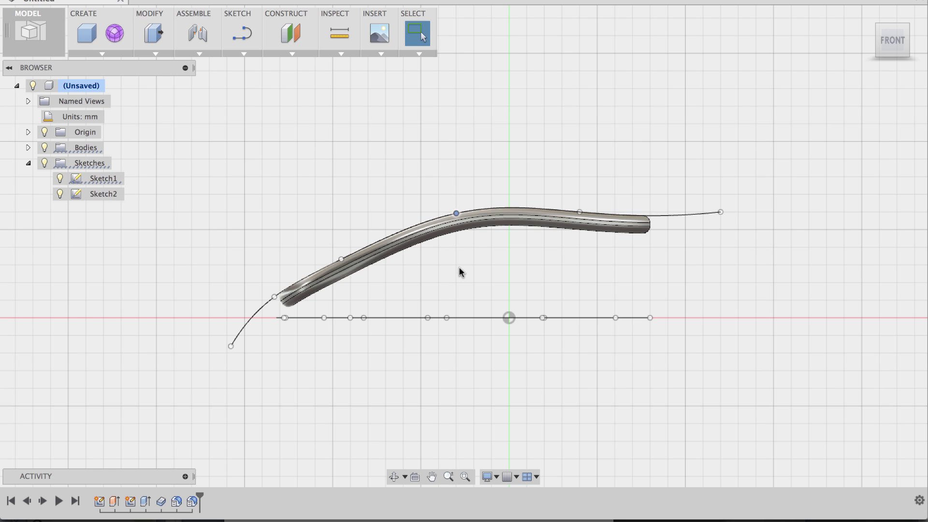
drag(341, 259, 332, 237)
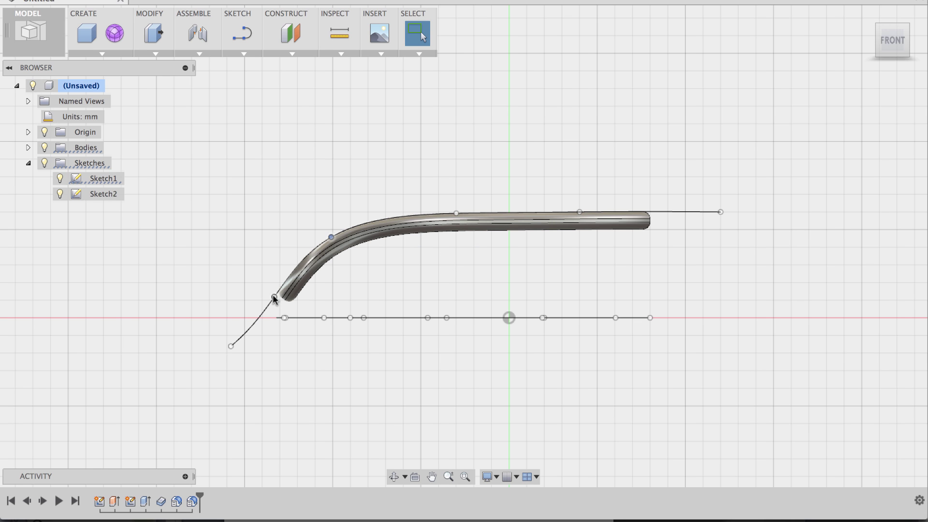
drag(274, 295, 272, 275)
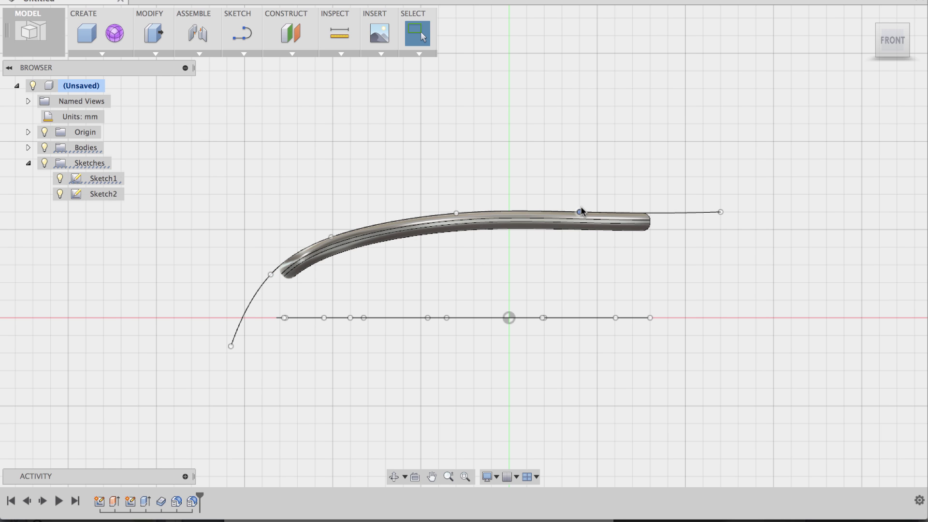
drag(581, 211, 582, 207)
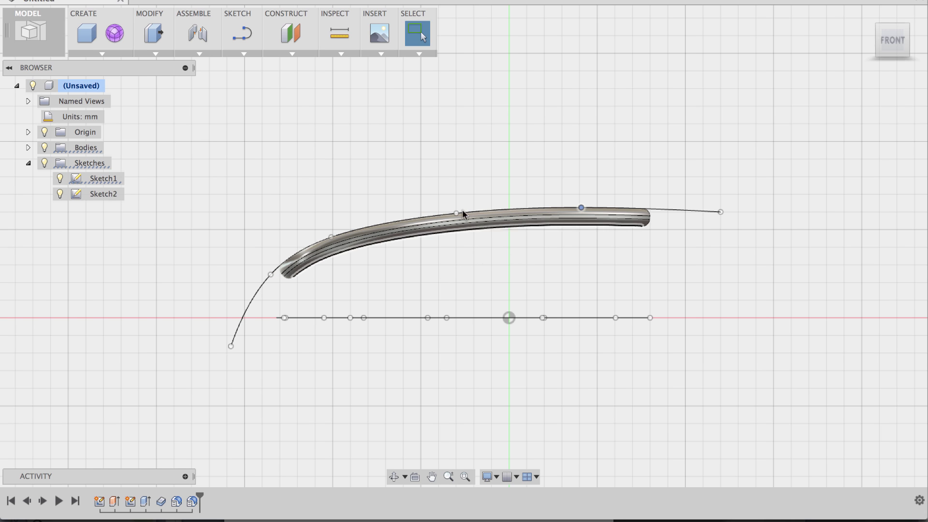
drag(456, 214, 459, 236)
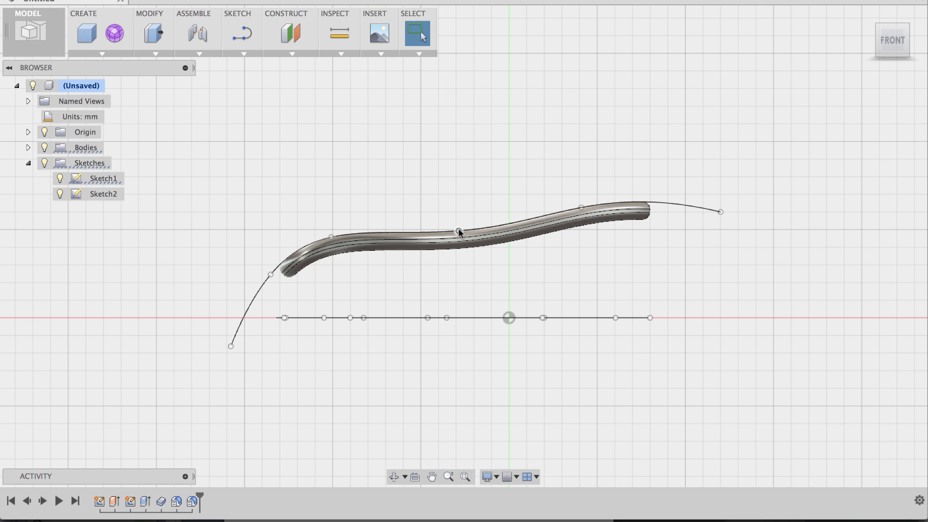
drag(459, 231, 458, 220)
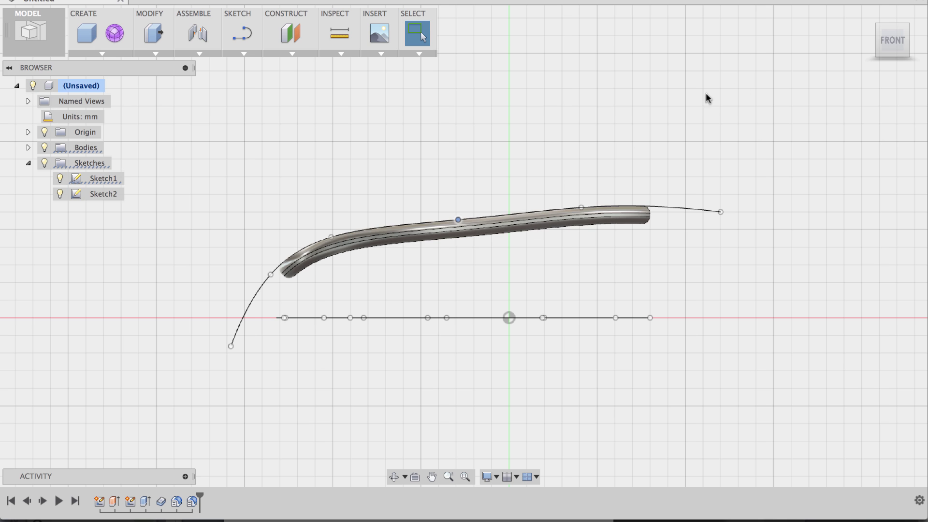
mouse_move(583, 109)
shift+middle_down()
mouse_move(582, 141)
mouse_move(657, 126)
shift+middle_up()
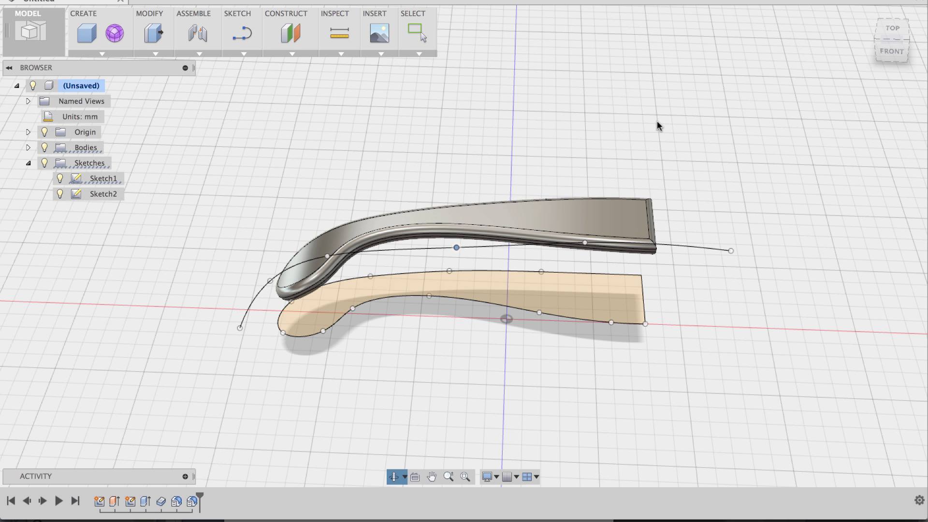
Step: From the top view, pull the profile's upper-right fit point down and right to lower that edge
click(896, 30)
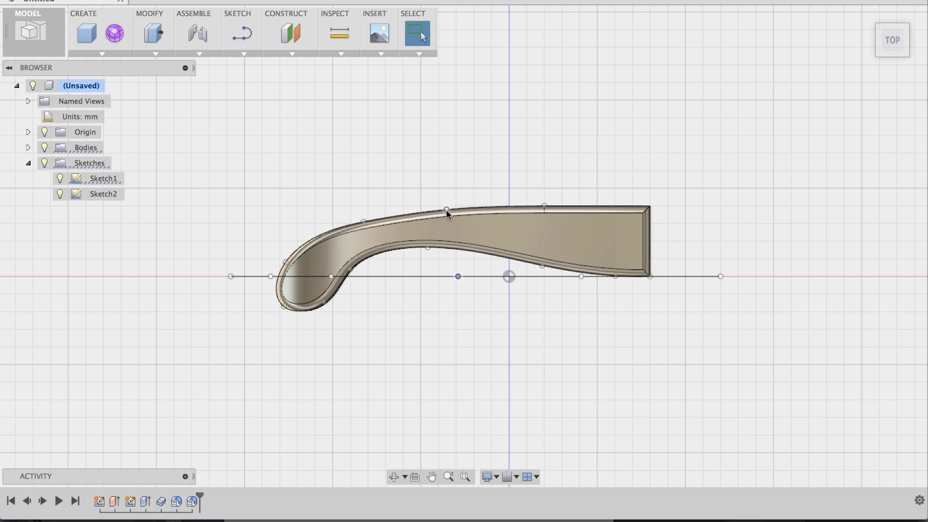
click(447, 211)
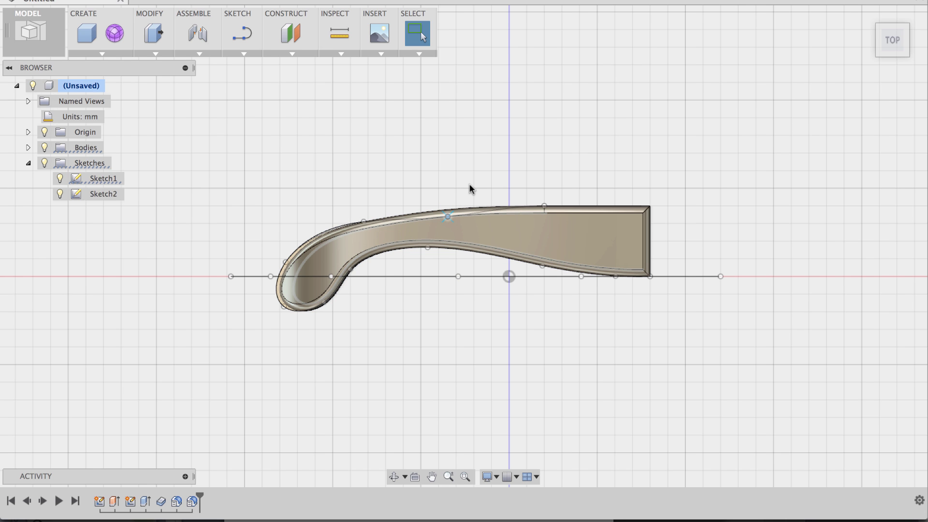
drag(545, 206, 564, 215)
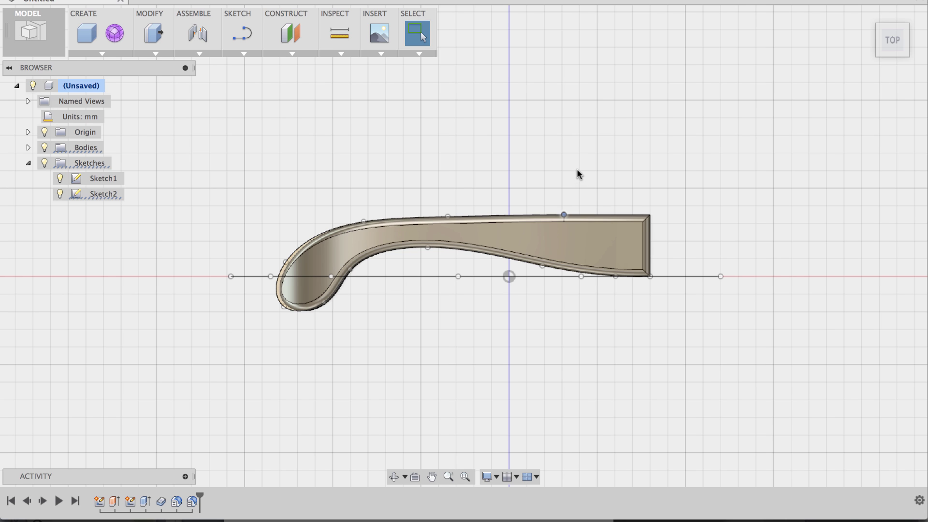
click(419, 32)
shift+middle_drag(429, 356, 482, 361)
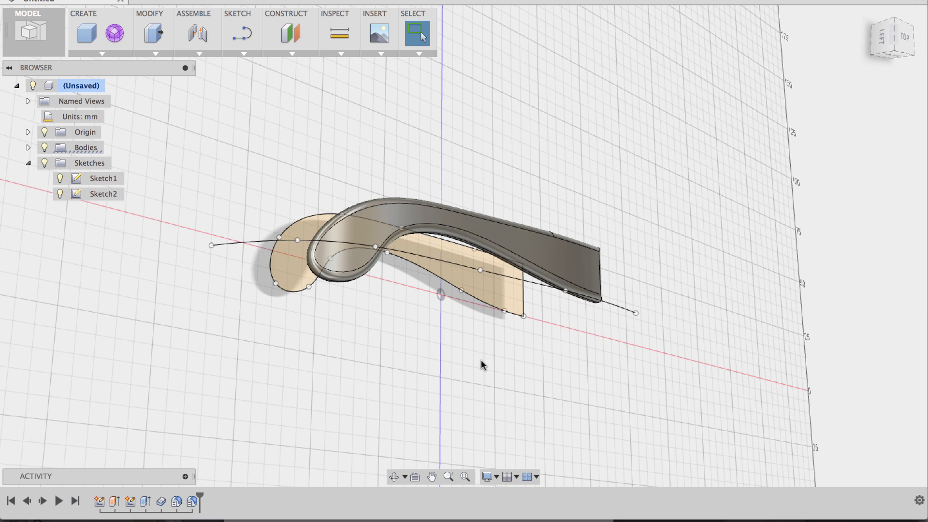